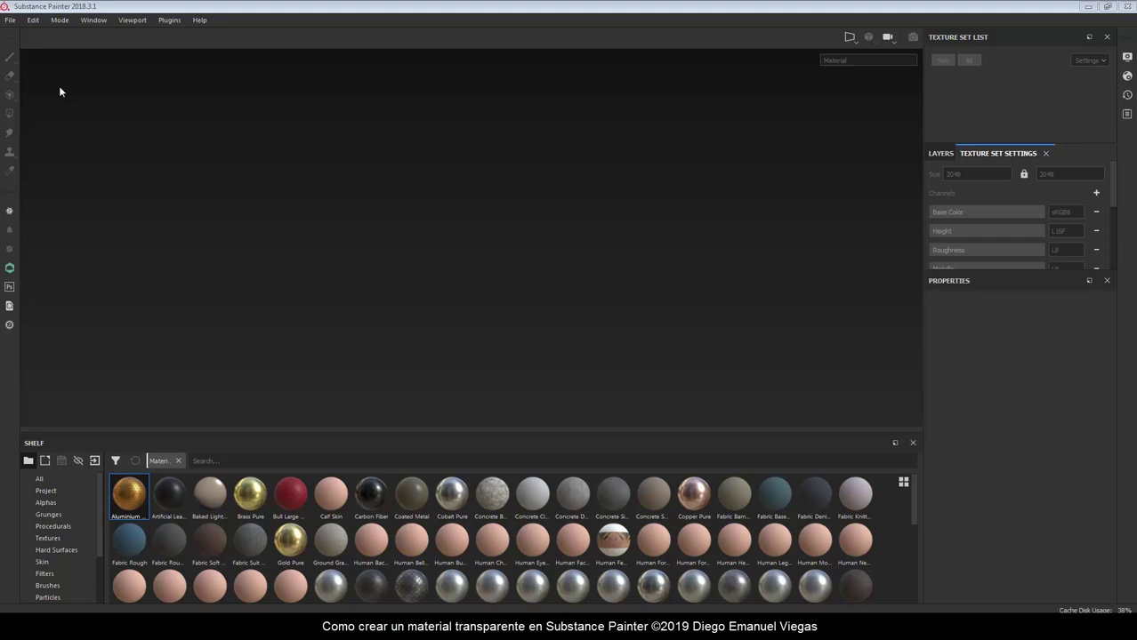
Open the File menu from the empty Substance Painter workspace.
click(17, 21)
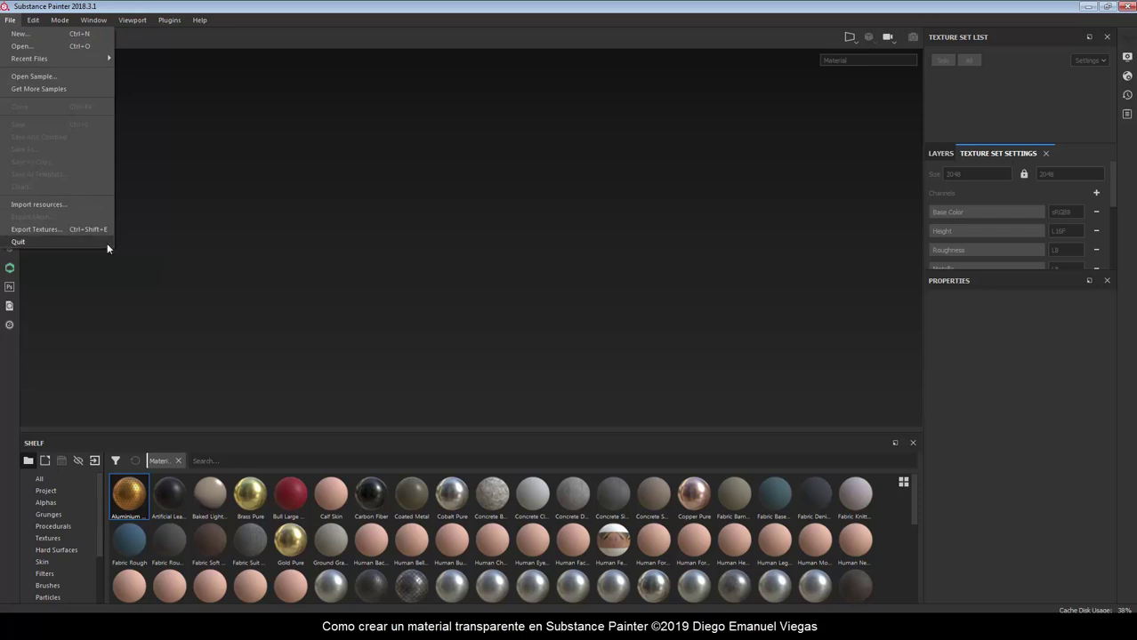
Start a new project using the PBR - Metallic Roughness template, 2048 resolution and OpenGL normal maps.
click(42, 35)
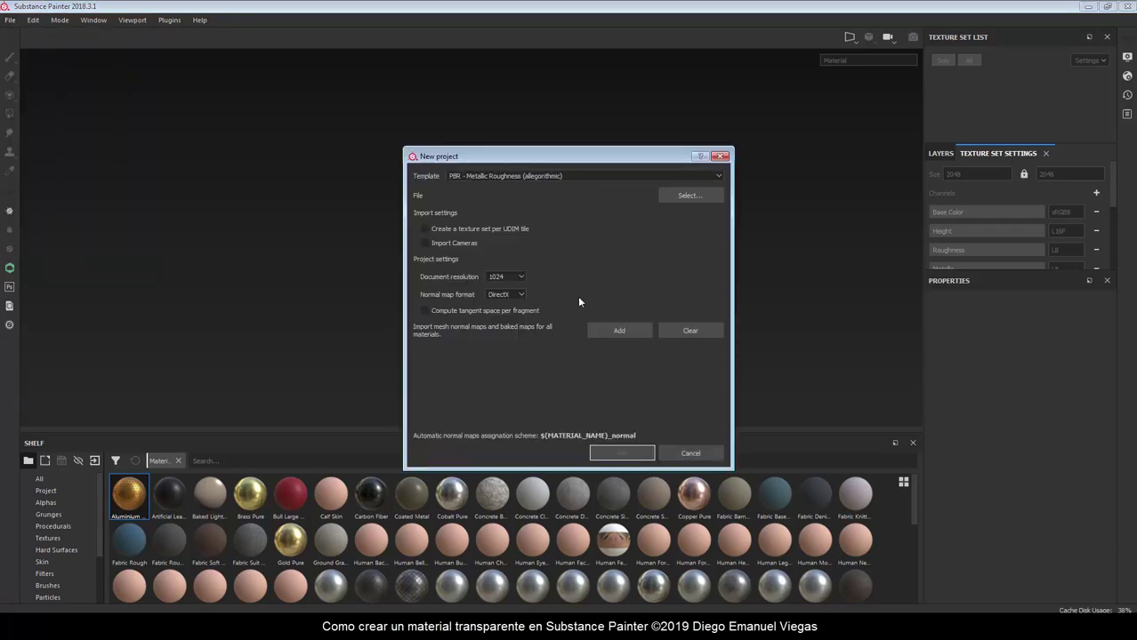
click(494, 177)
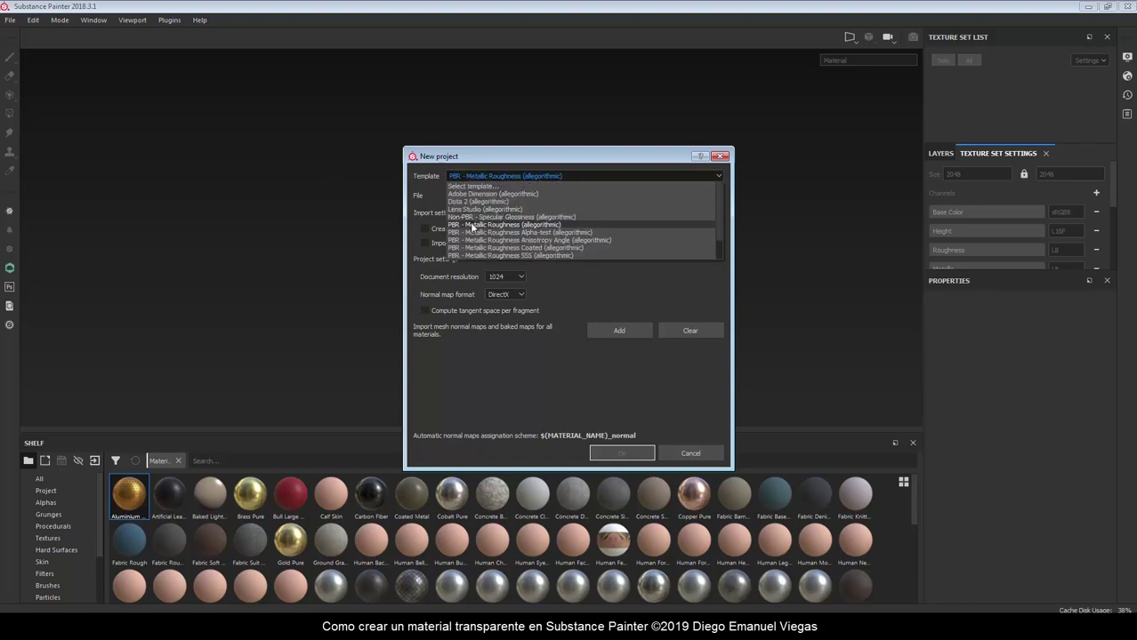
click(513, 225)
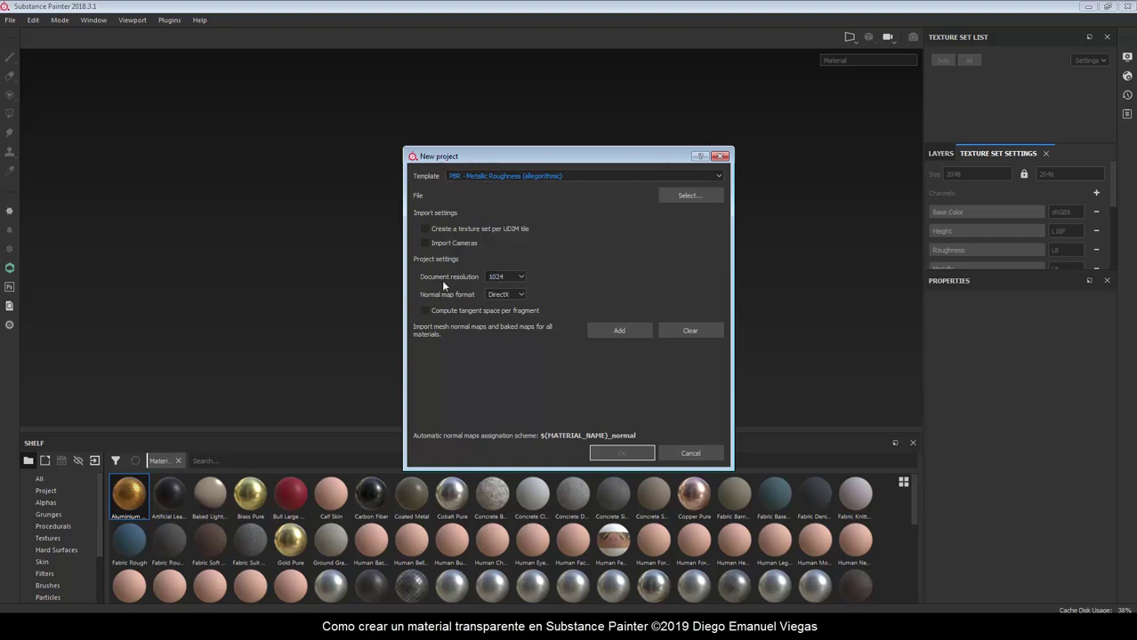
click(509, 278)
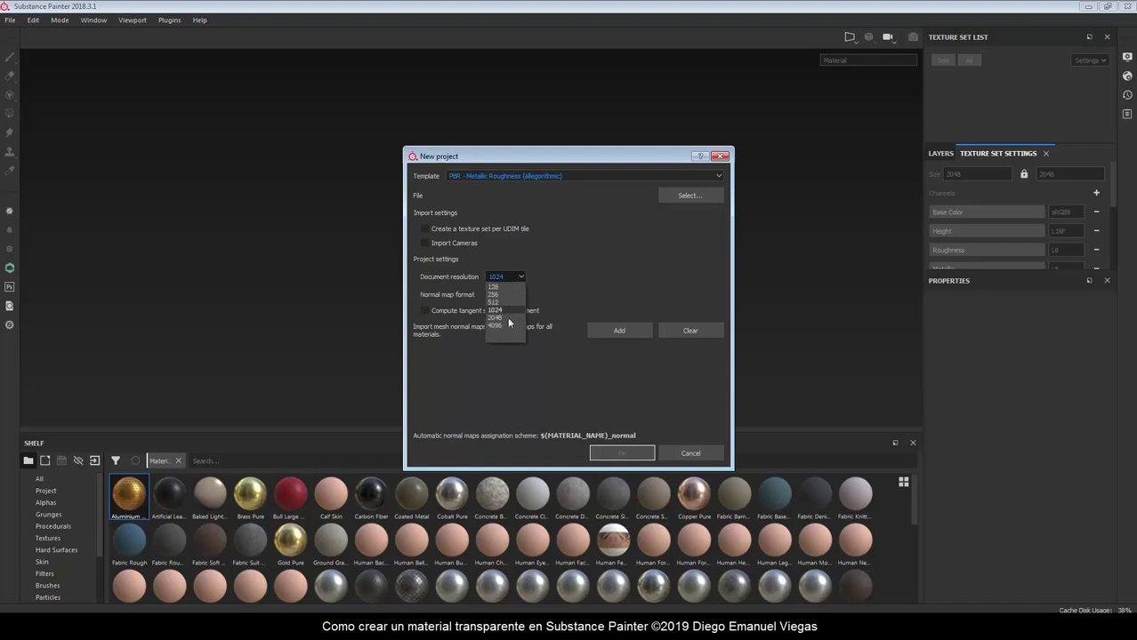
click(503, 317)
click(506, 298)
click(500, 313)
Load Jarro_MedP.obj as the project mesh and confirm the new project.
click(694, 201)
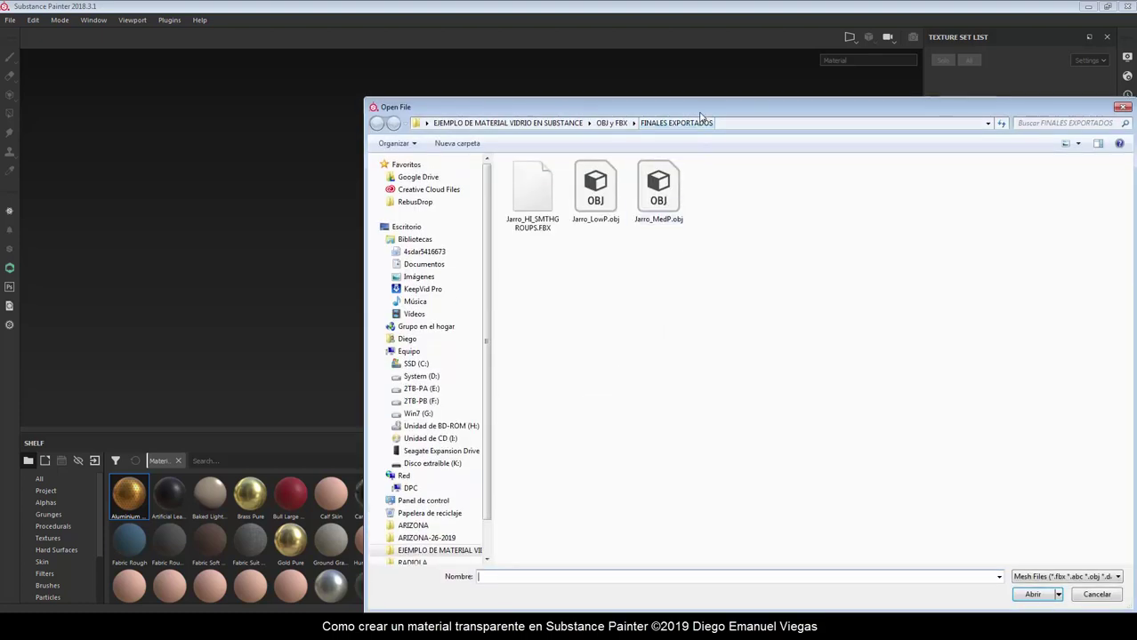
click(614, 203)
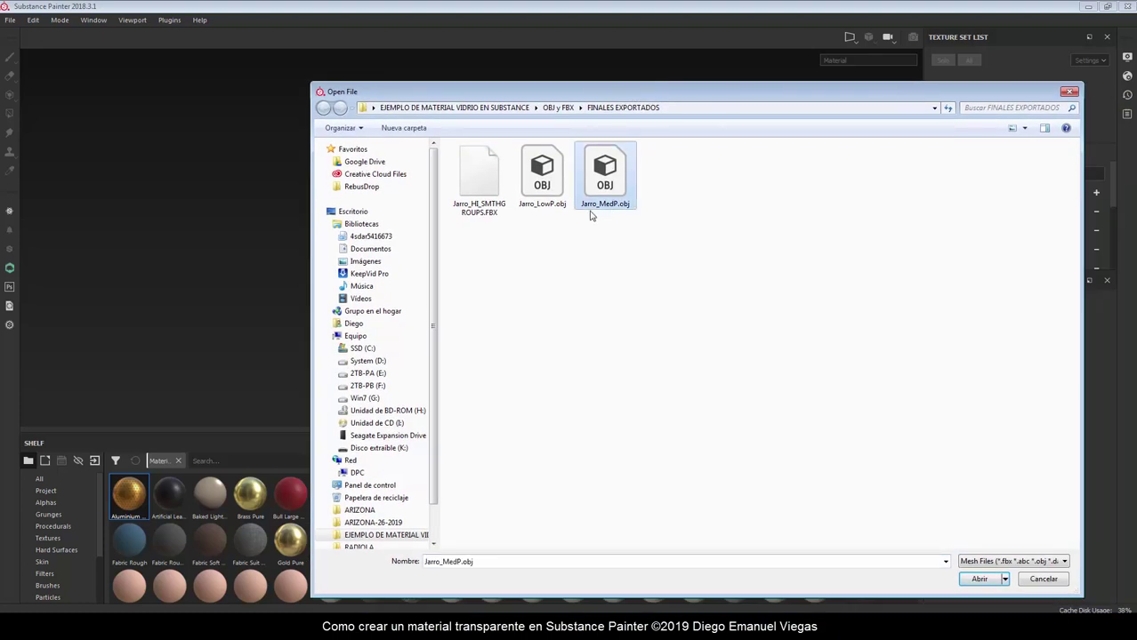
click(540, 235)
click(609, 189)
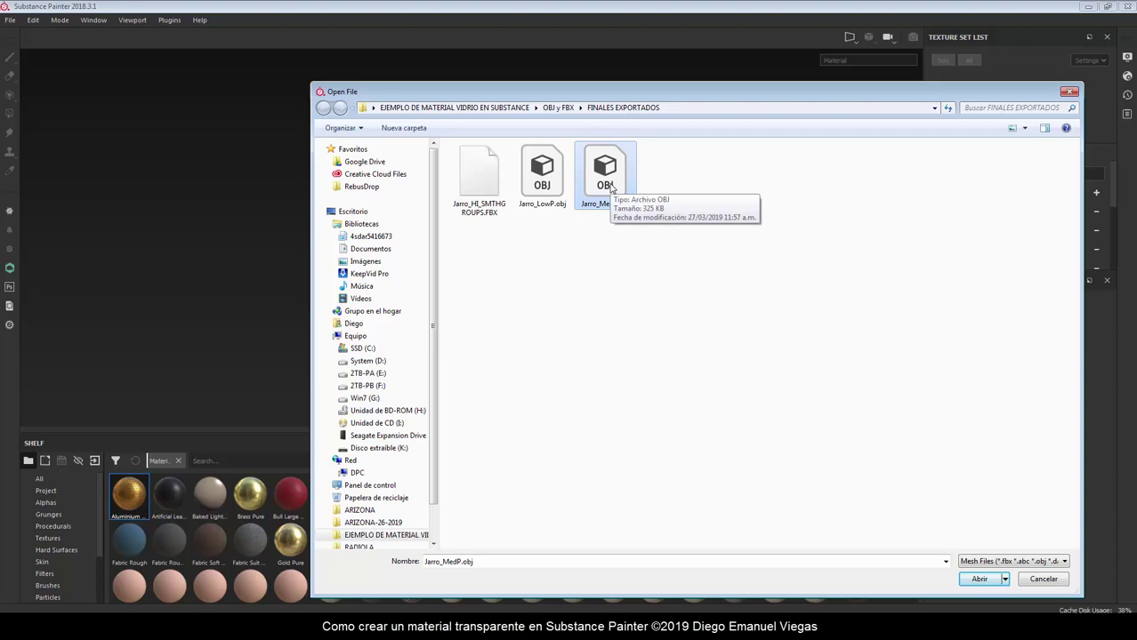
double_click(608, 183)
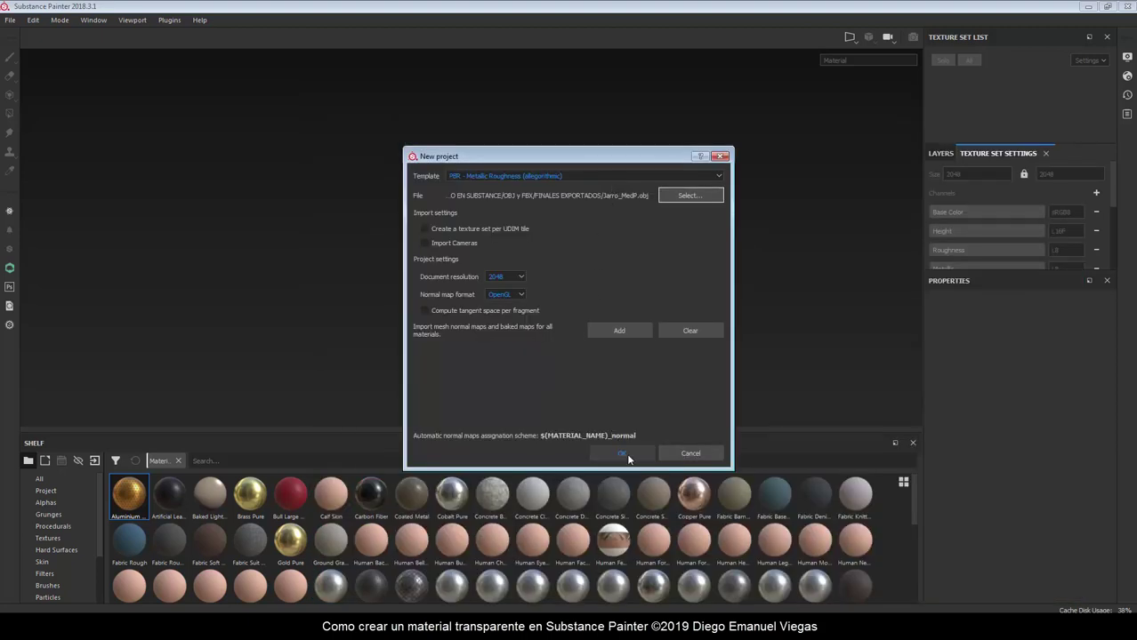
click(626, 455)
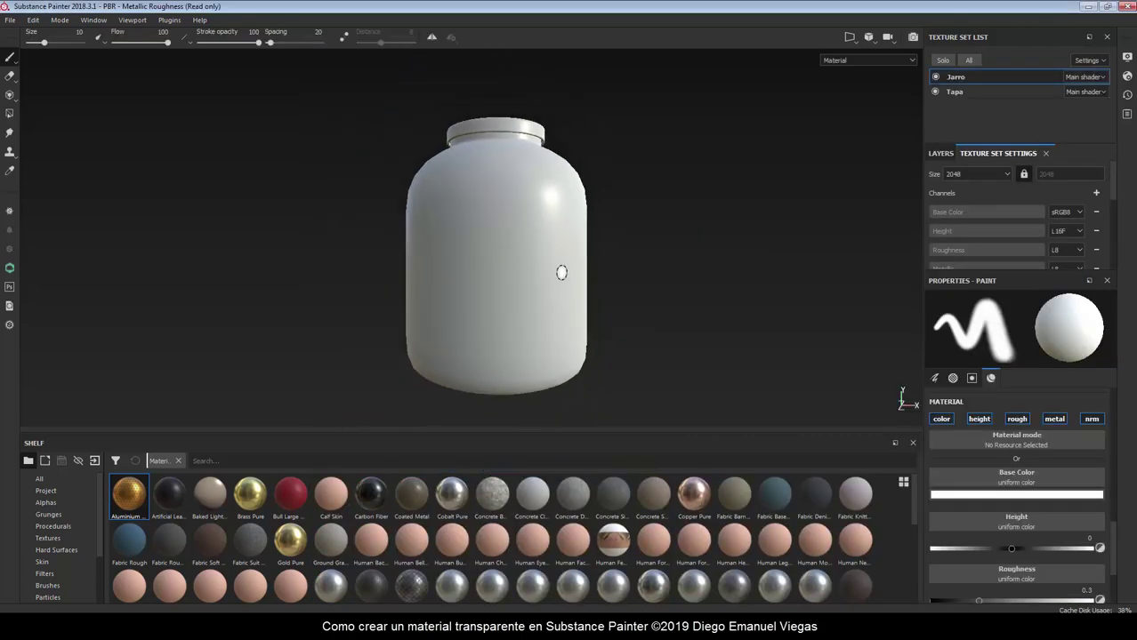
Orbit to view the jar's lid and enlarge the Texture Set Settings panel.
mouse_move(705, 143)
alt+mouse_down()
mouse_move(690, 218)
mouse_move(650, 278)
alt+mouse_up()
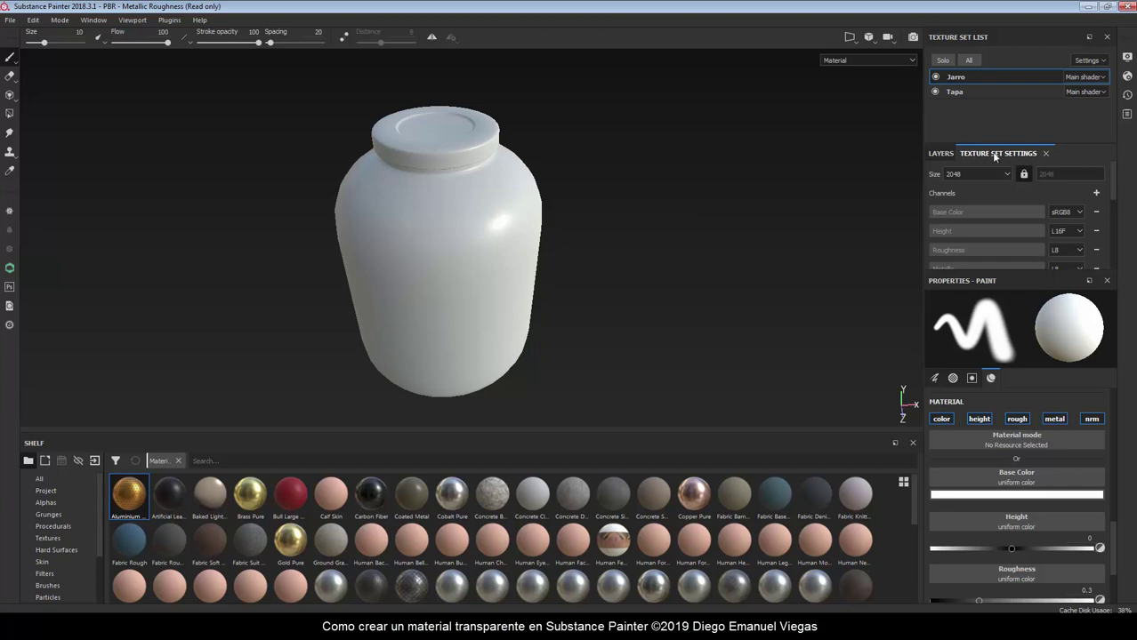
drag(1009, 269, 1009, 381)
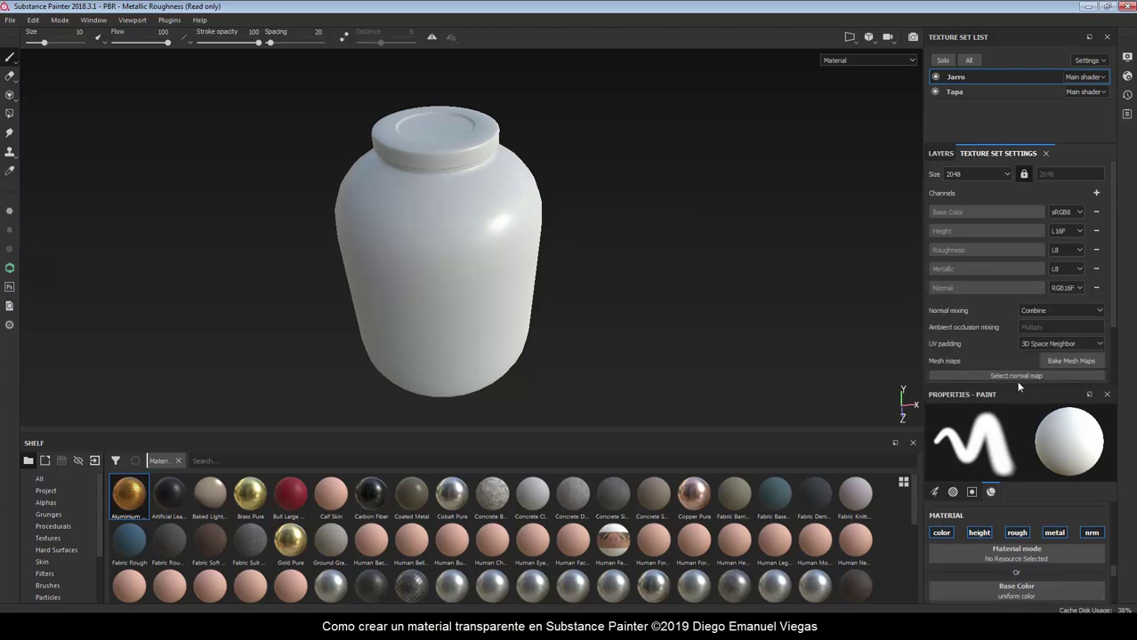
In Bake Mesh Maps, exclude the ID map, set output size to 2048, and browse for a high-definition mesh.
click(1069, 361)
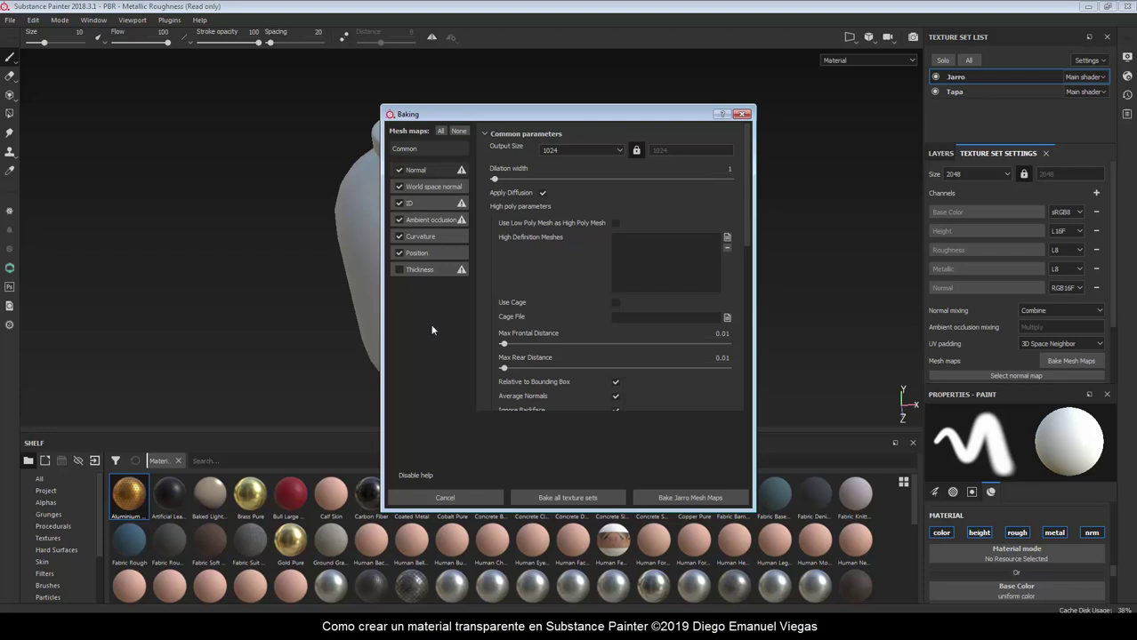
click(399, 204)
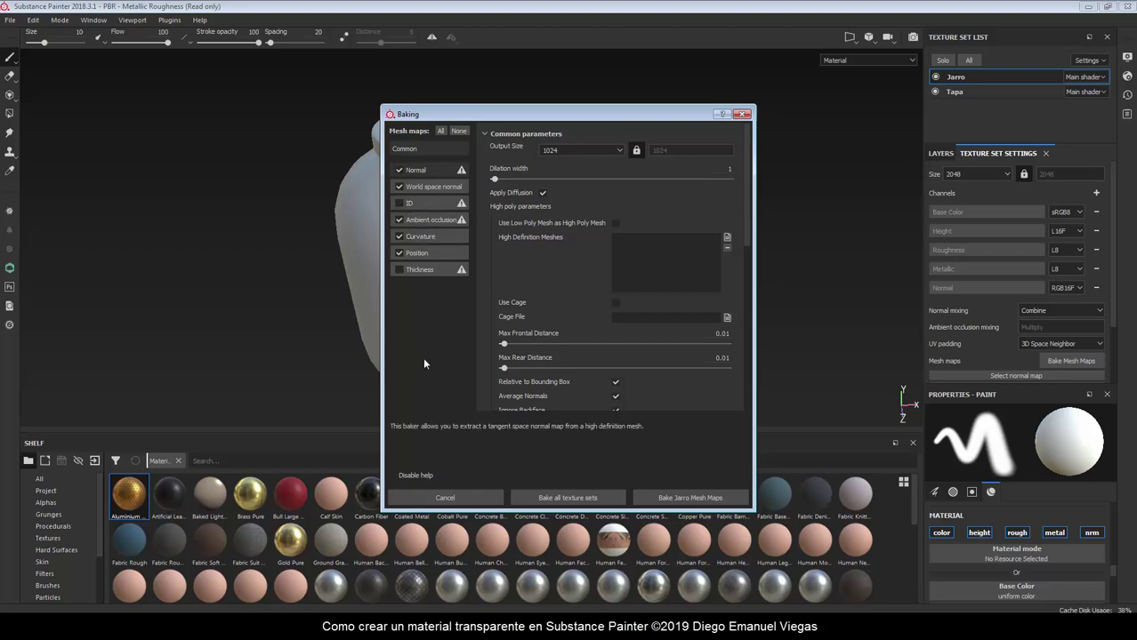
click(572, 149)
click(570, 209)
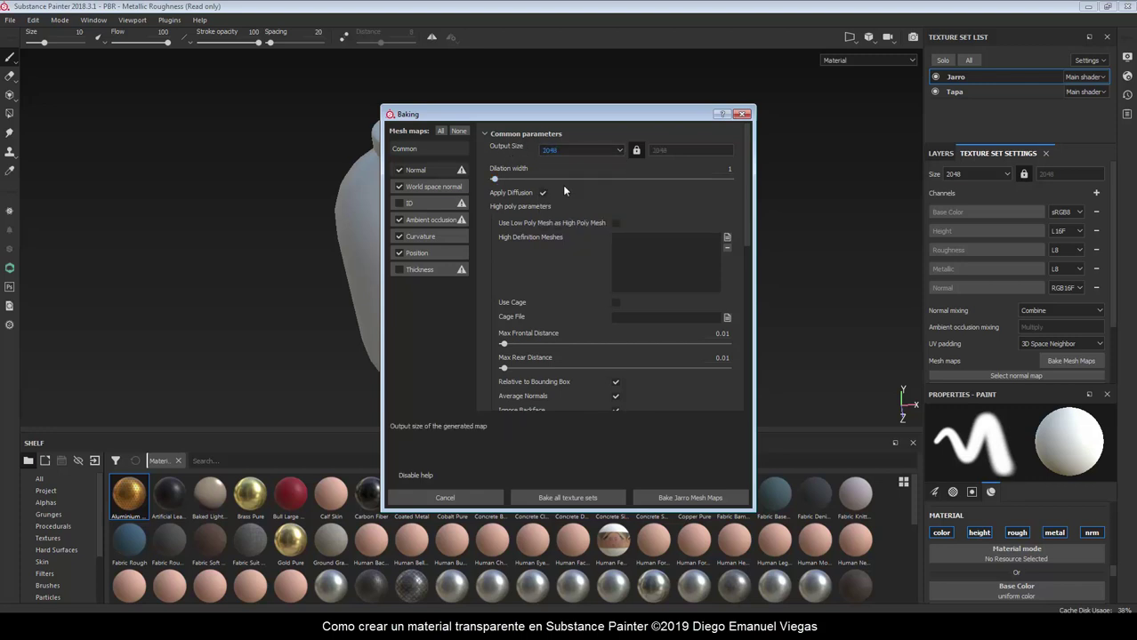
drag(629, 118, 608, 110)
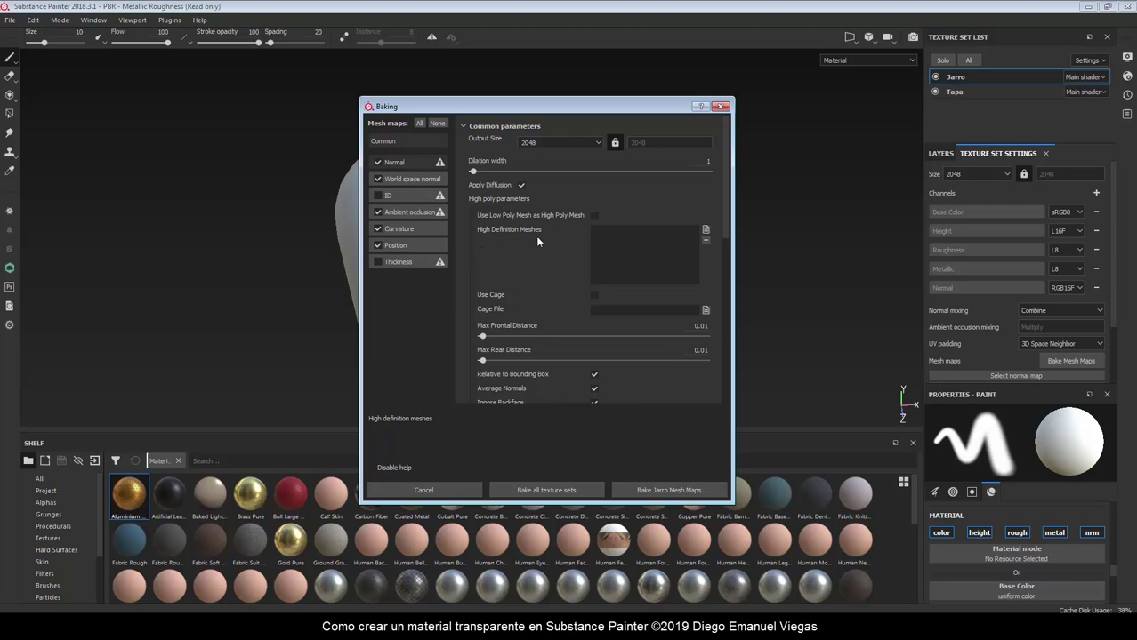
click(706, 231)
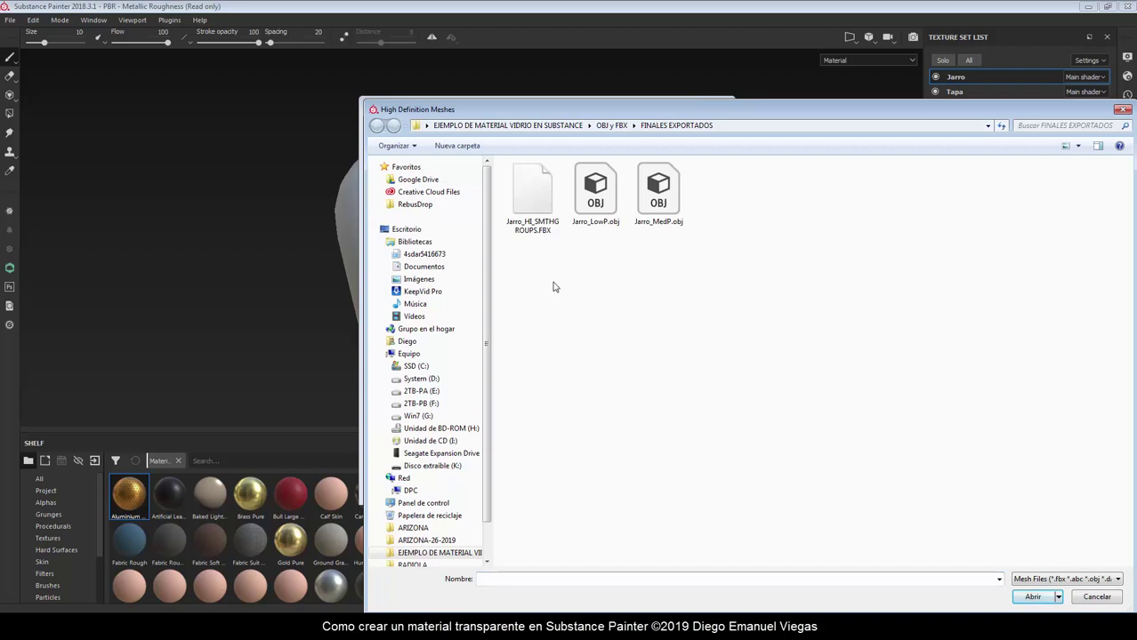
Load Jarro_HI_SMTHGROUPS.FBX as the high-definition mesh and move the Baking window off the jar.
click(532, 234)
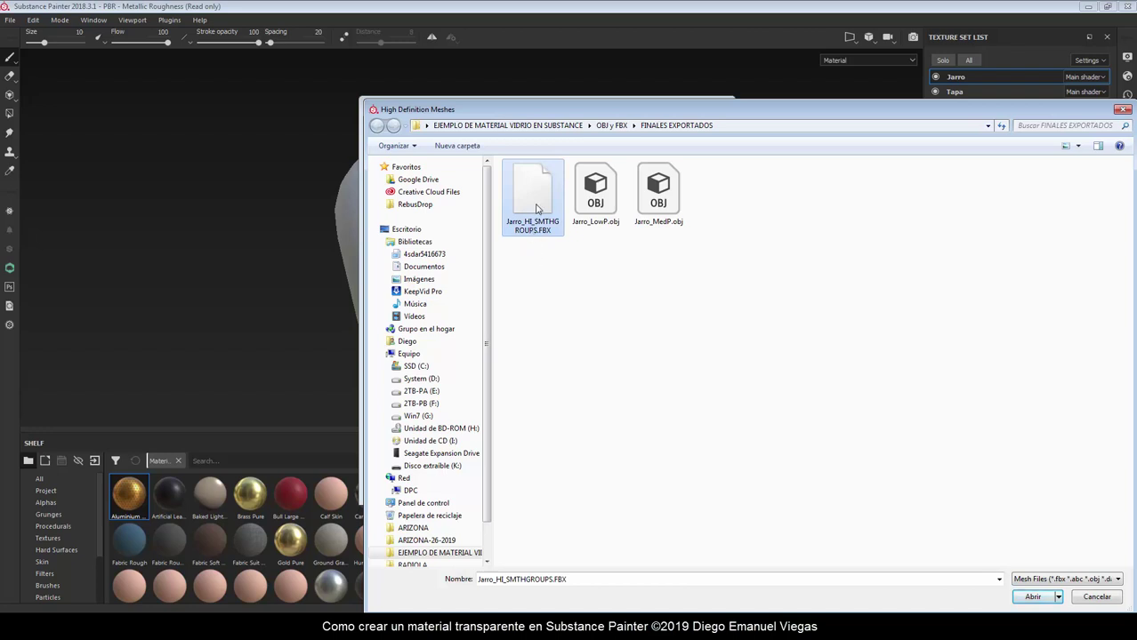
double_click(534, 206)
drag(512, 112, 777, 76)
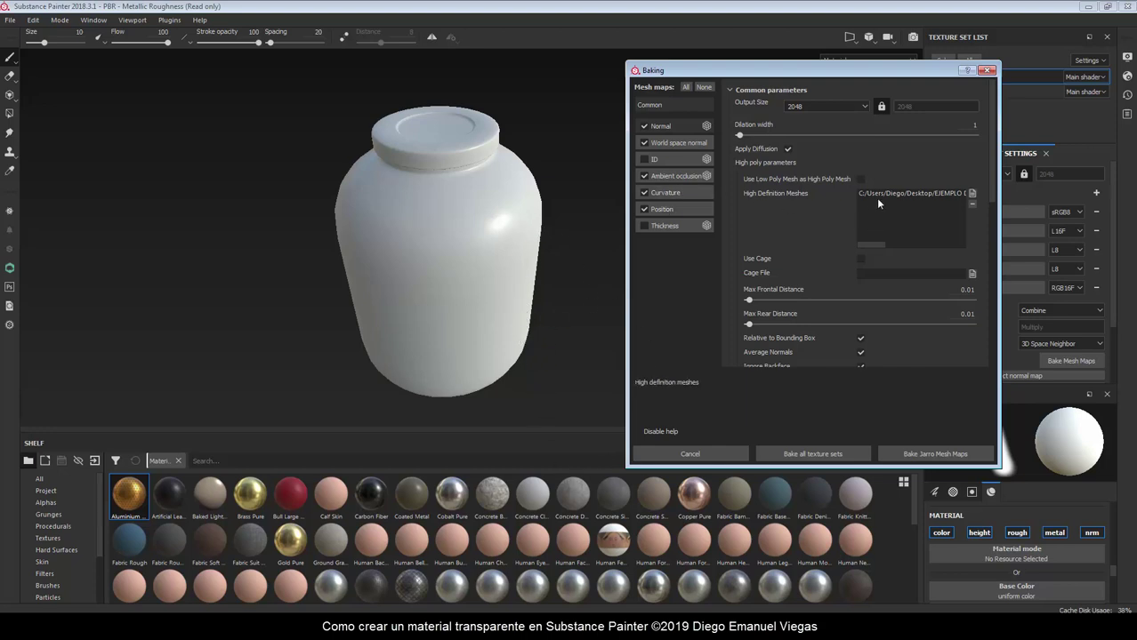
Bake mesh maps for both the Jarro and Tapa texture sets.
click(942, 190)
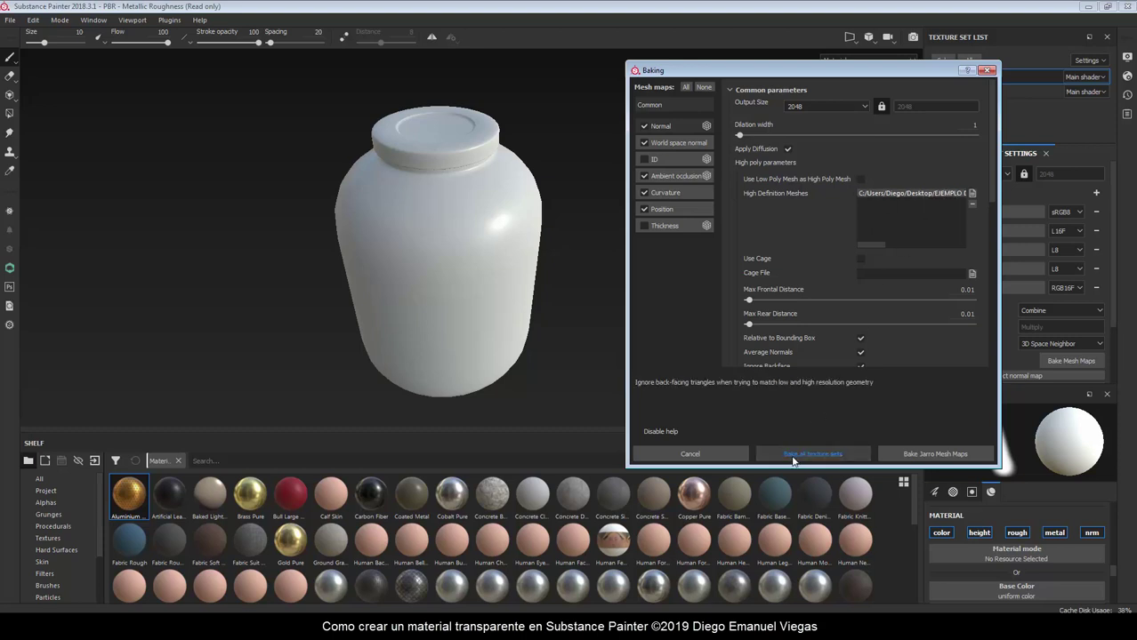
click(812, 455)
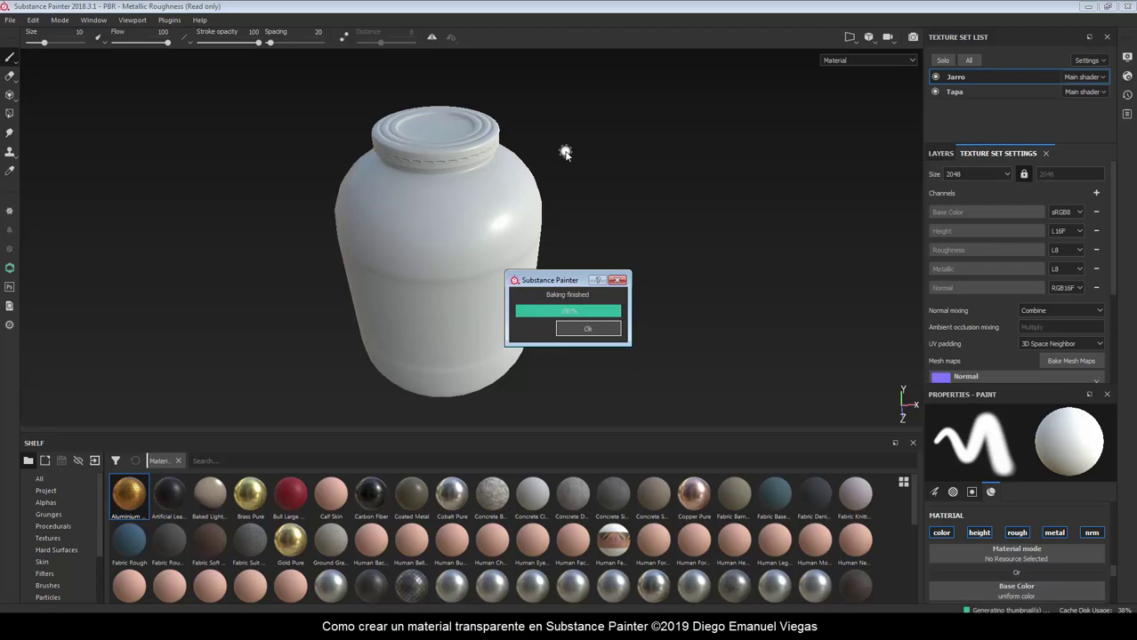
click(613, 332)
alt+drag(614, 358, 604, 292)
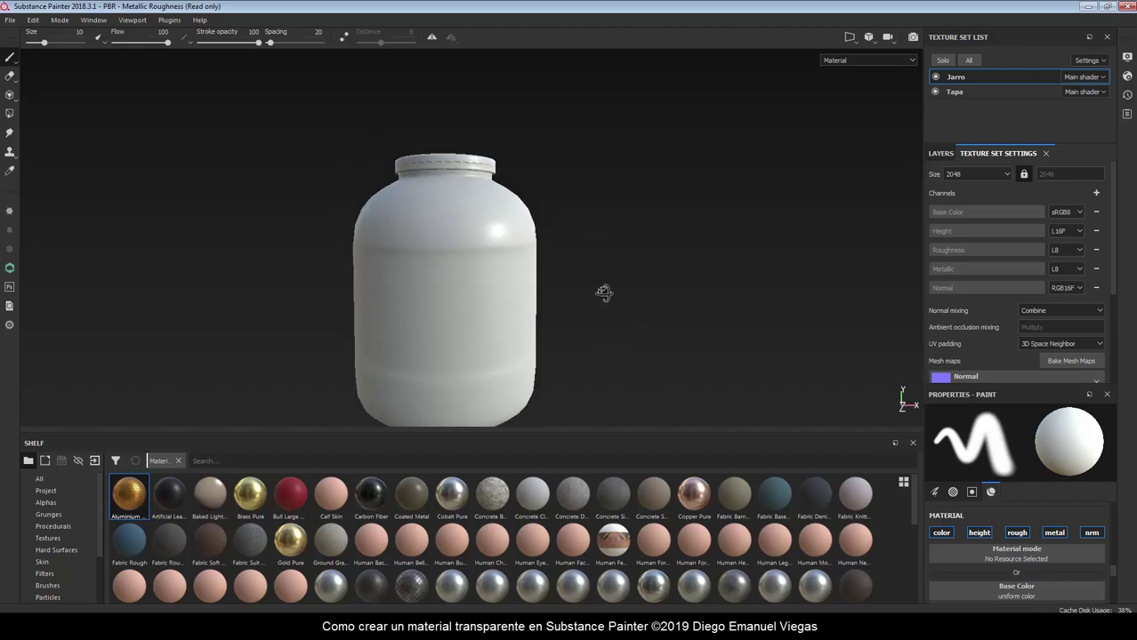
scroll(640, 291, down, 3)
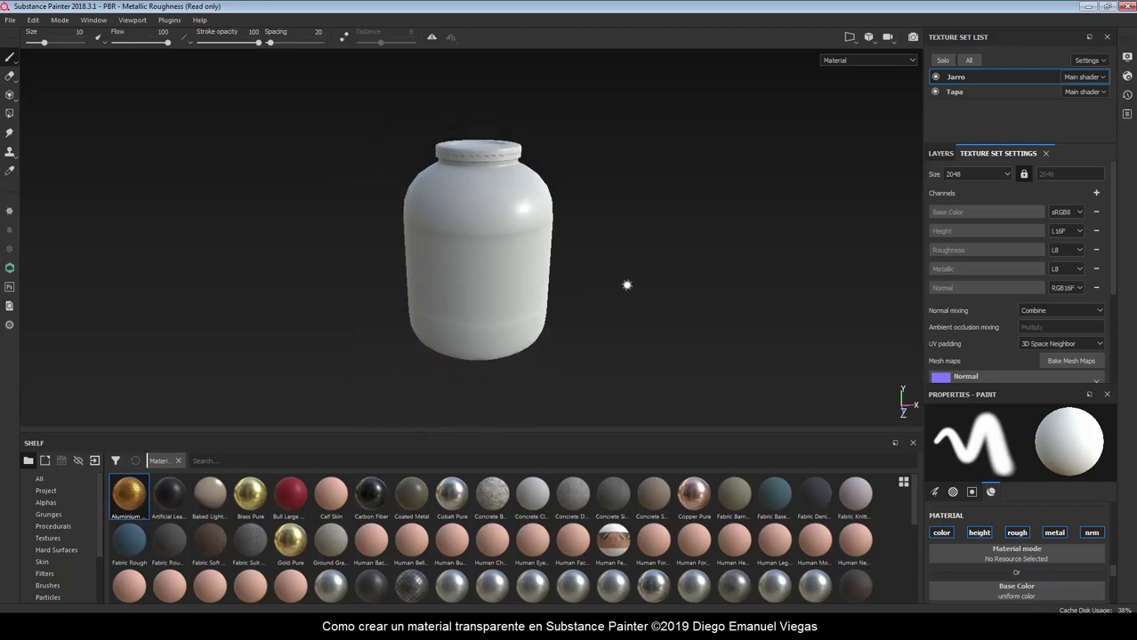
mouse_move(609, 317)
alt+mouse_down()
mouse_move(609, 247)
mouse_move(650, 347)
mouse_move(644, 302)
alt+mouse_up()
mouse_move(644, 302)
shift+right_down()
mouse_move(640, 317)
mouse_move(642, 306)
shift+right_up()
mouse_move(642, 307)
alt+mouse_down()
mouse_move(609, 279)
mouse_move(640, 275)
alt+mouse_up()
mouse_move(639, 275)
shift+right_down()
mouse_move(645, 297)
mouse_move(613, 300)
mouse_move(653, 306)
mouse_move(629, 271)
shift+right_up()
mouse_move(628, 272)
alt+mouse_down()
mouse_move(637, 289)
mouse_move(647, 224)
mouse_move(634, 307)
alt+mouse_up()
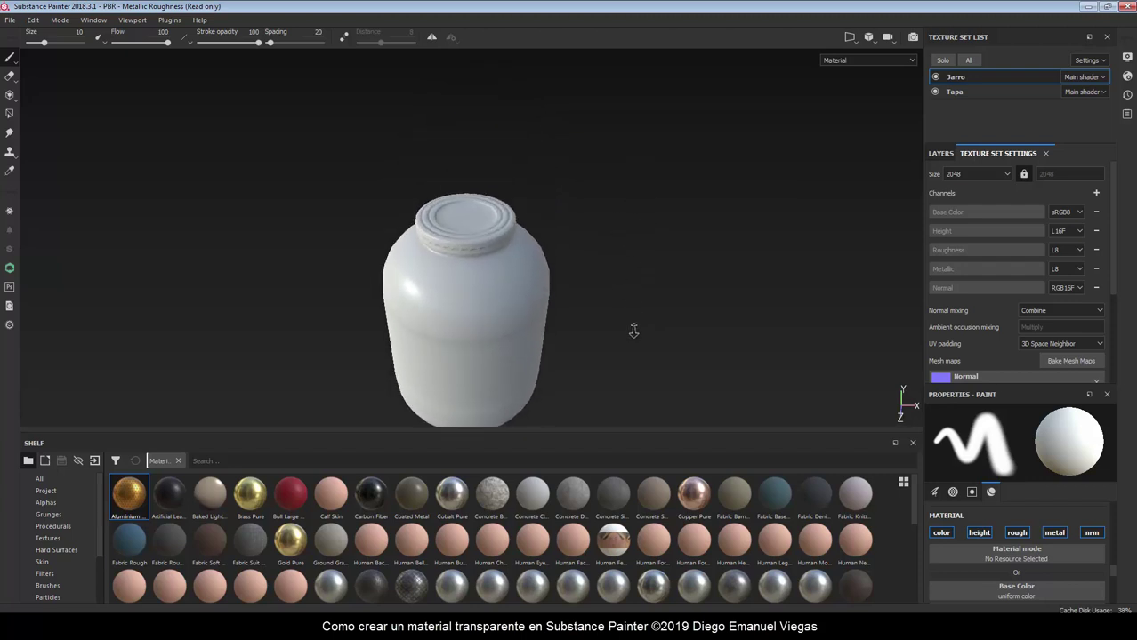
alt+right_drag(634, 307, 653, 287)
mouse_move(653, 287)
alt+mouse_down()
mouse_move(660, 317)
mouse_move(705, 279)
mouse_move(691, 254)
mouse_move(678, 293)
alt+mouse_up()
shift+right_drag(678, 293, 687, 356)
mouse_move(687, 356)
alt+mouse_down()
mouse_move(622, 223)
mouse_move(633, 304)
alt+mouse_up()
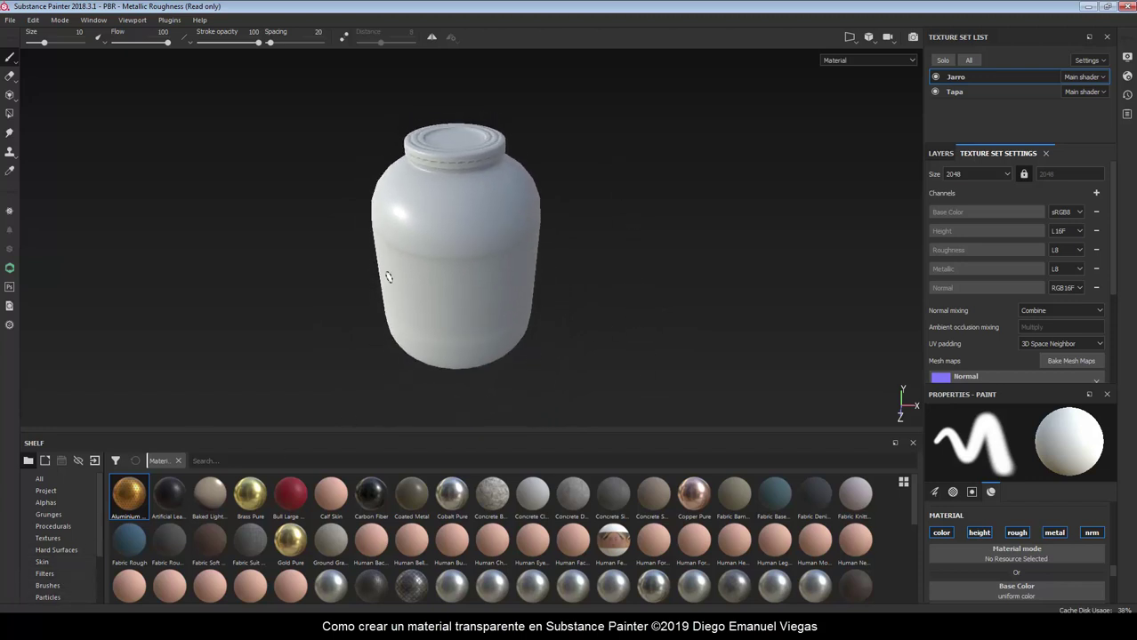
scroll(99, 530, down, 2)
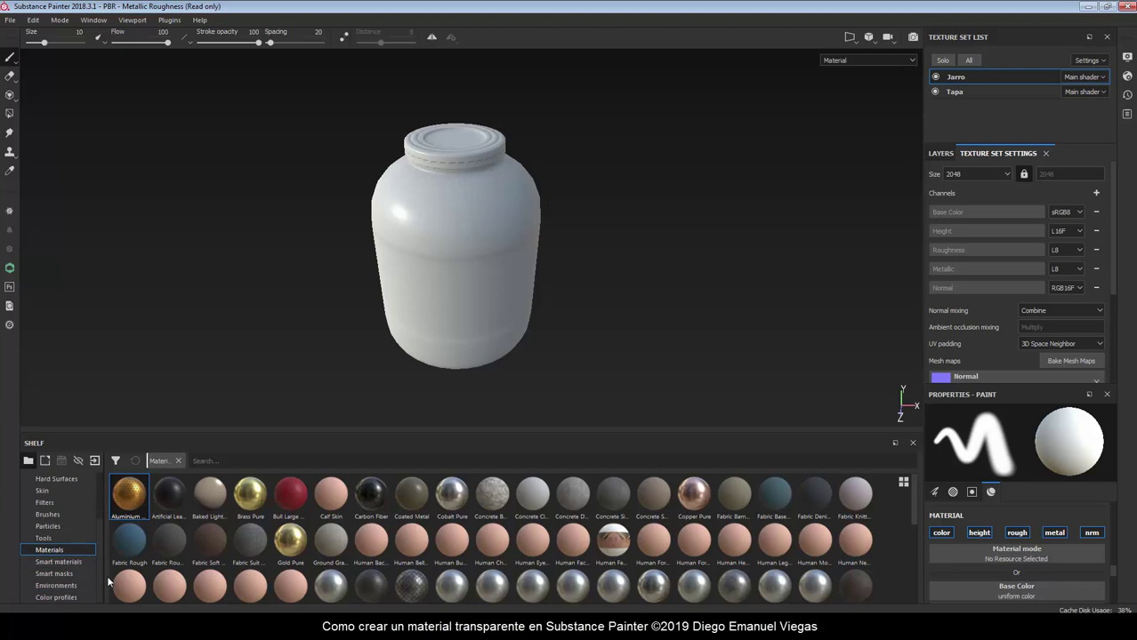
Apply the Steel Dark smart material to the jar's lid.
click(73, 563)
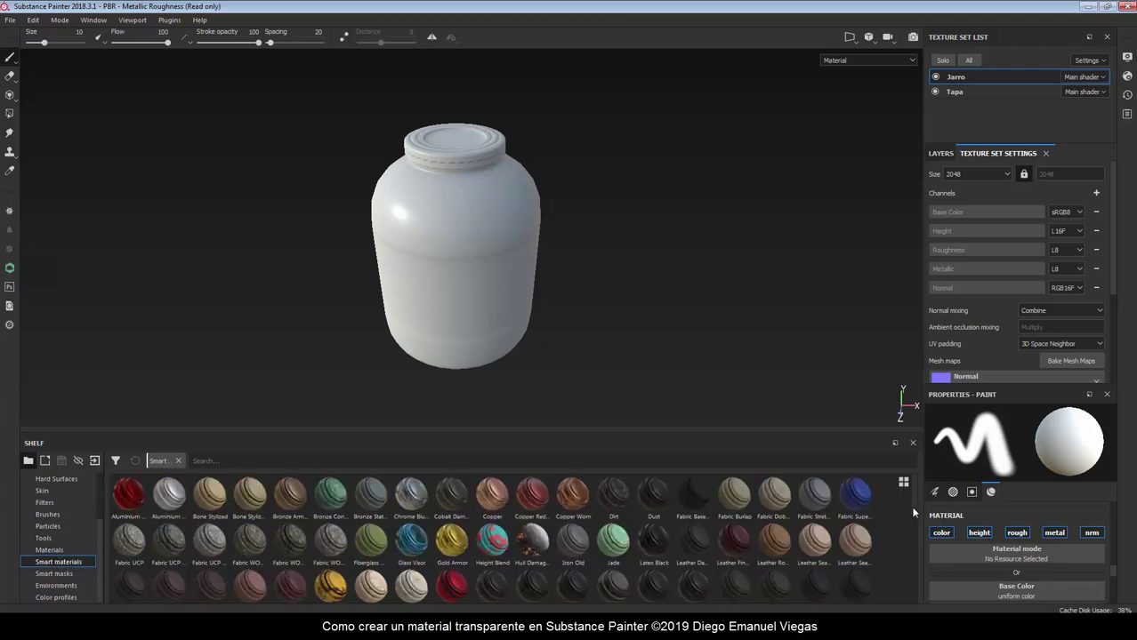
scroll(915, 542, down, 1)
drag(915, 542, 914, 587)
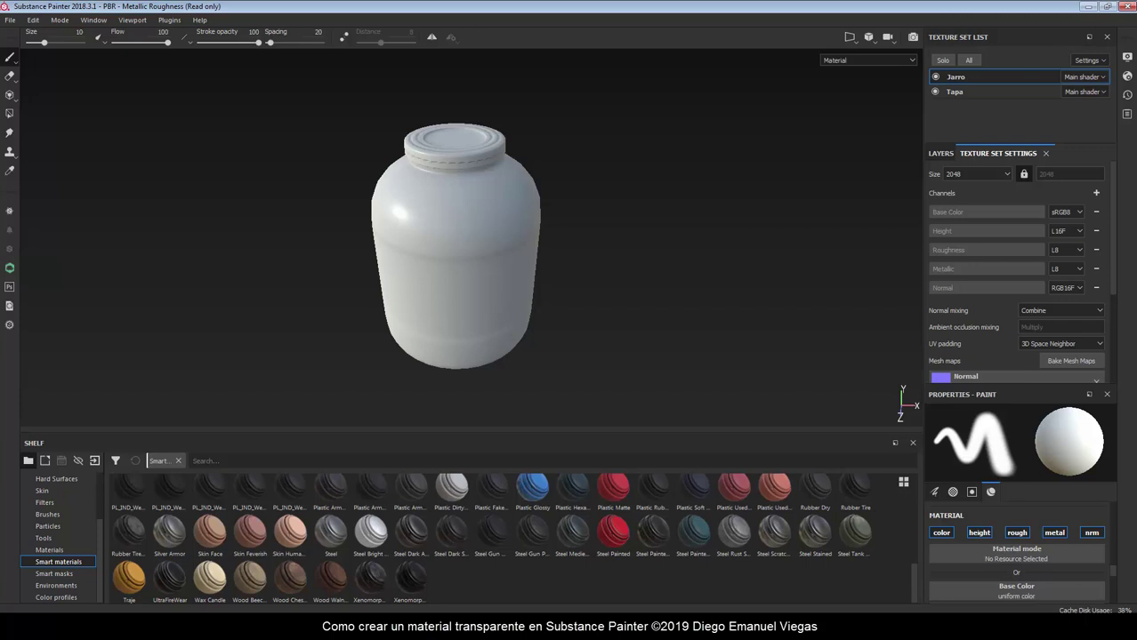
mouse_move(411, 546)
mouse_down()
mouse_move(510, 475)
mouse_move(455, 141)
mouse_up()
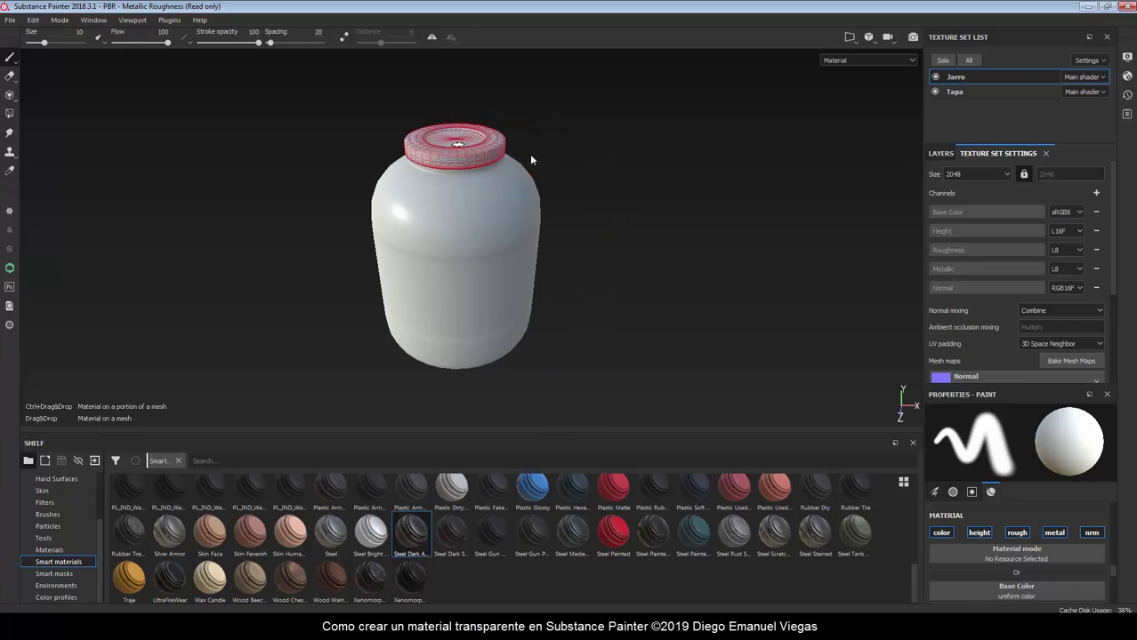
mouse_move(613, 201)
alt+mouse_down()
mouse_move(626, 304)
mouse_move(629, 219)
mouse_move(646, 248)
mouse_move(646, 211)
mouse_move(643, 275)
mouse_move(642, 233)
mouse_move(573, 223)
mouse_move(611, 226)
mouse_move(646, 273)
alt+mouse_up()
Undo Steel Dark and apply the Steel Medium smart material to the lid instead.
key(1)
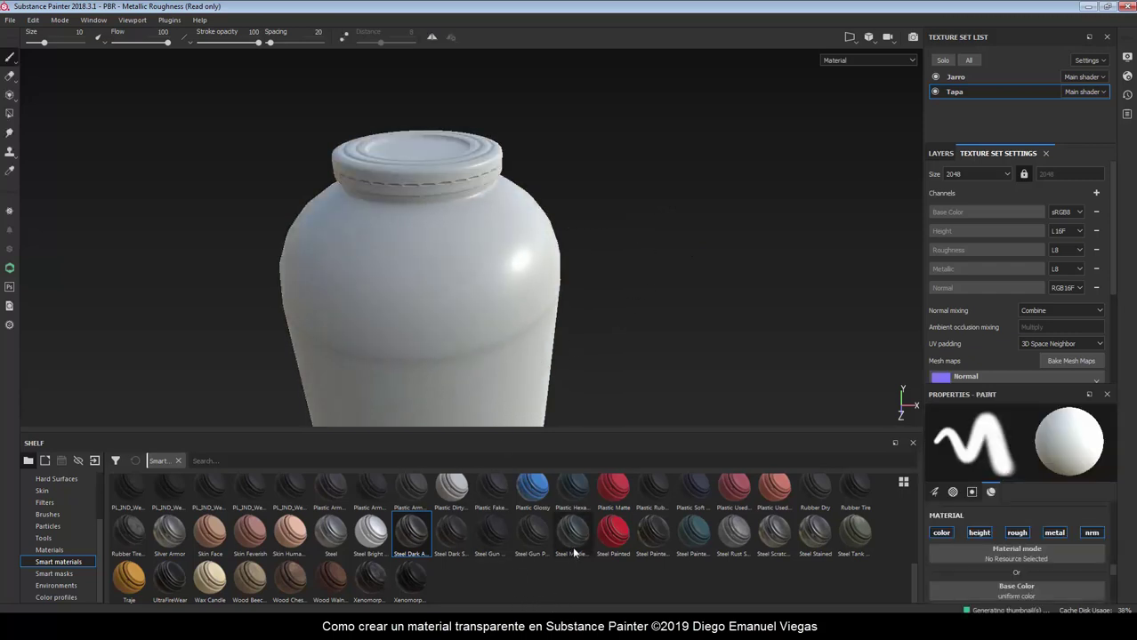
drag(573, 534, 470, 165)
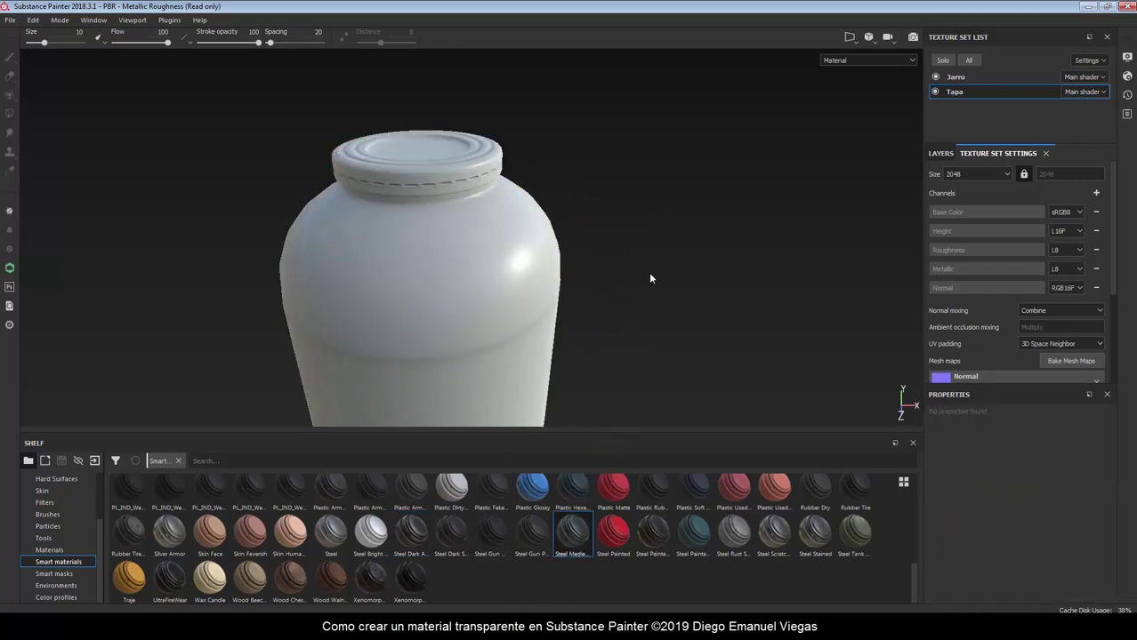
mouse_move(681, 233)
alt+mouse_down()
mouse_move(699, 313)
mouse_move(675, 228)
mouse_move(720, 260)
alt+mouse_up()
mouse_move(756, 245)
alt+mouse_down()
mouse_move(707, 220)
mouse_move(684, 225)
mouse_move(698, 313)
mouse_move(690, 246)
alt+mouse_up()
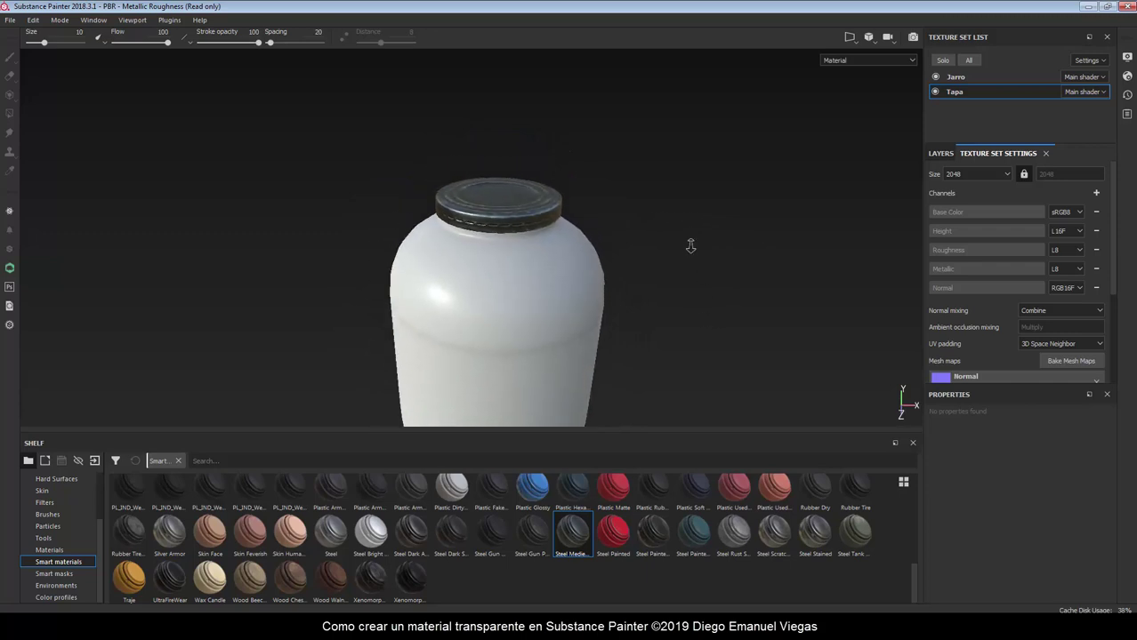
Orbit and pan around the steel-lidded jar, then make the Jarro body texture set active.
alt+right_drag(690, 246, 627, 264)
alt+middle_drag(627, 262, 632, 280)
mouse_move(631, 281)
alt+mouse_down()
mouse_move(621, 199)
mouse_move(631, 274)
alt+mouse_up()
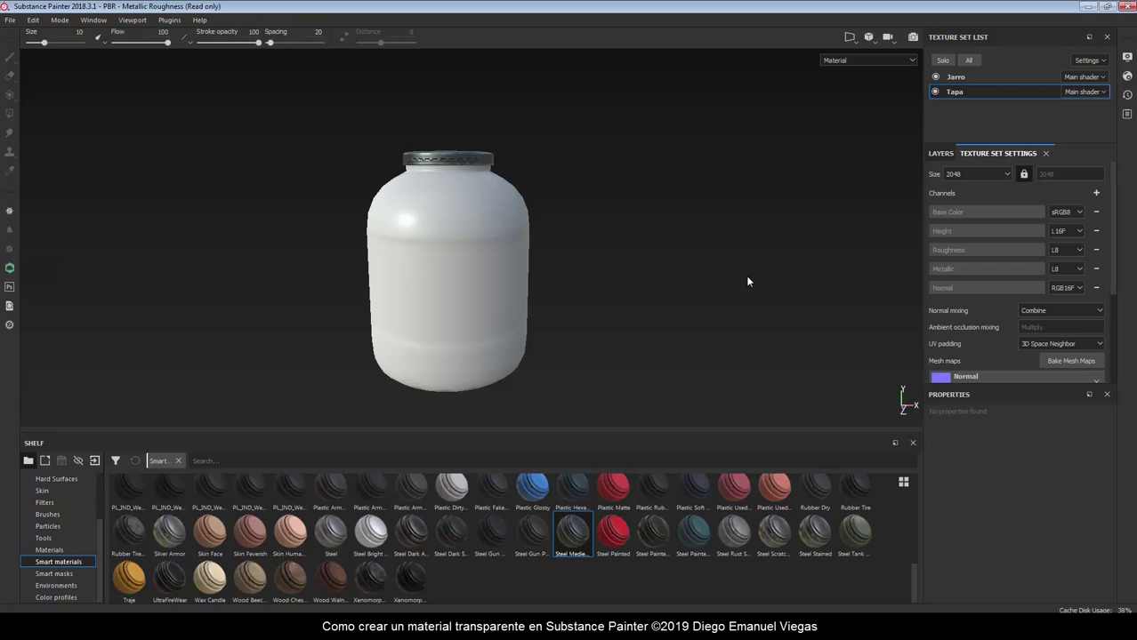
scroll(551, 187, down, 2)
mouse_move(542, 210)
alt+mouse_down()
mouse_move(583, 247)
mouse_move(592, 204)
alt+mouse_up()
alt+middle_drag(527, 251, 649, 250)
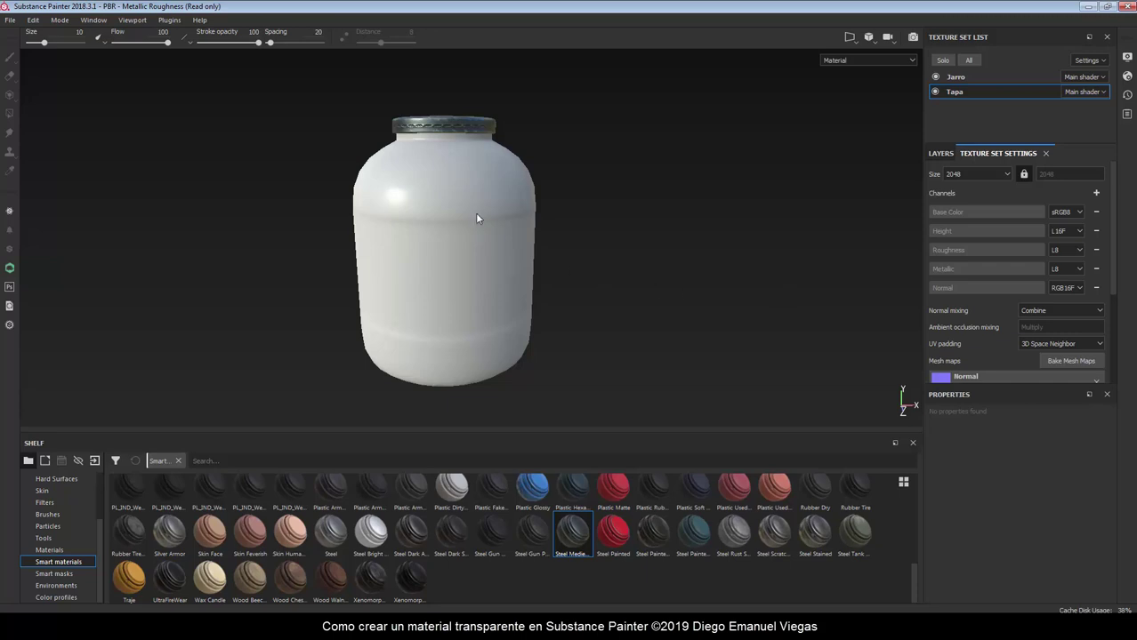
key(1)
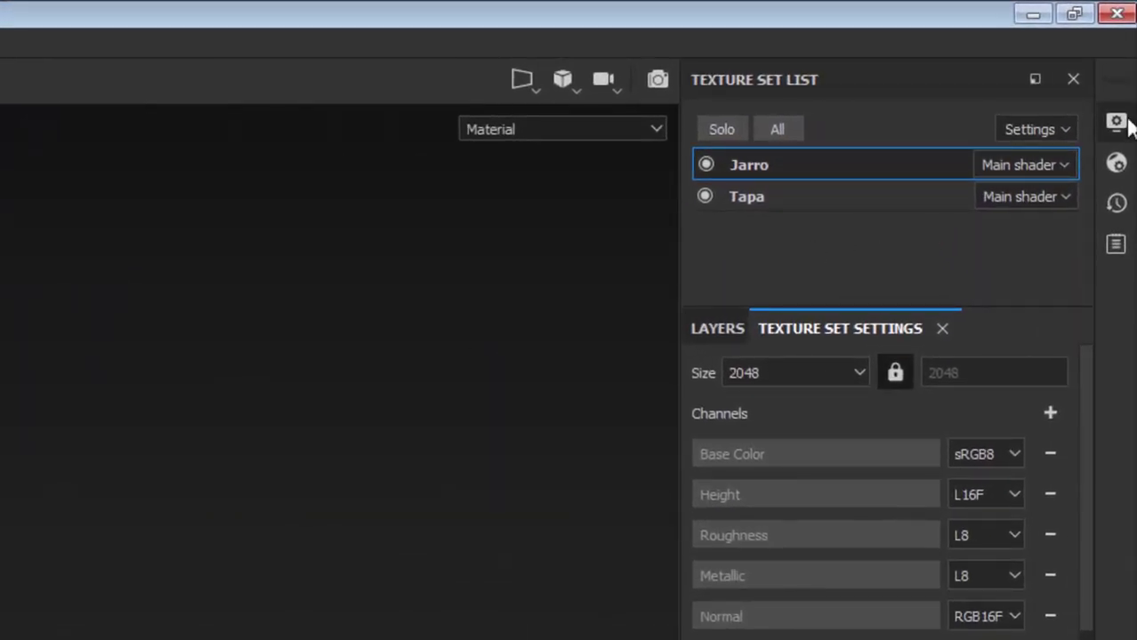
Switch the Main shader from pbr-metal-rough to pbr-metal-rough-with-alpha-blending.
click(1117, 164)
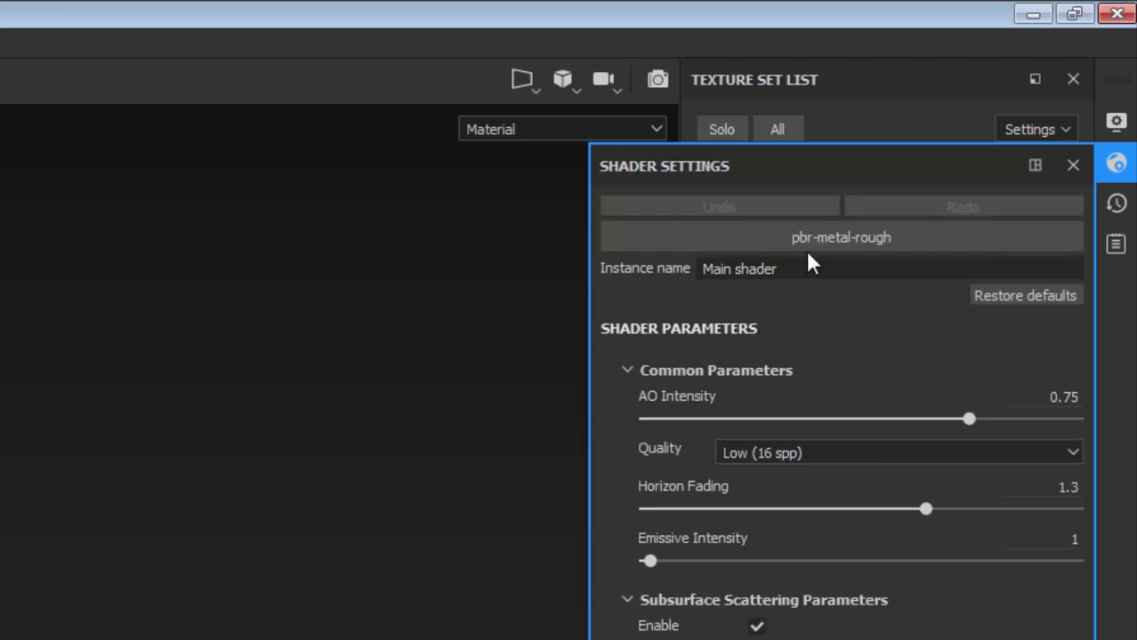
click(833, 237)
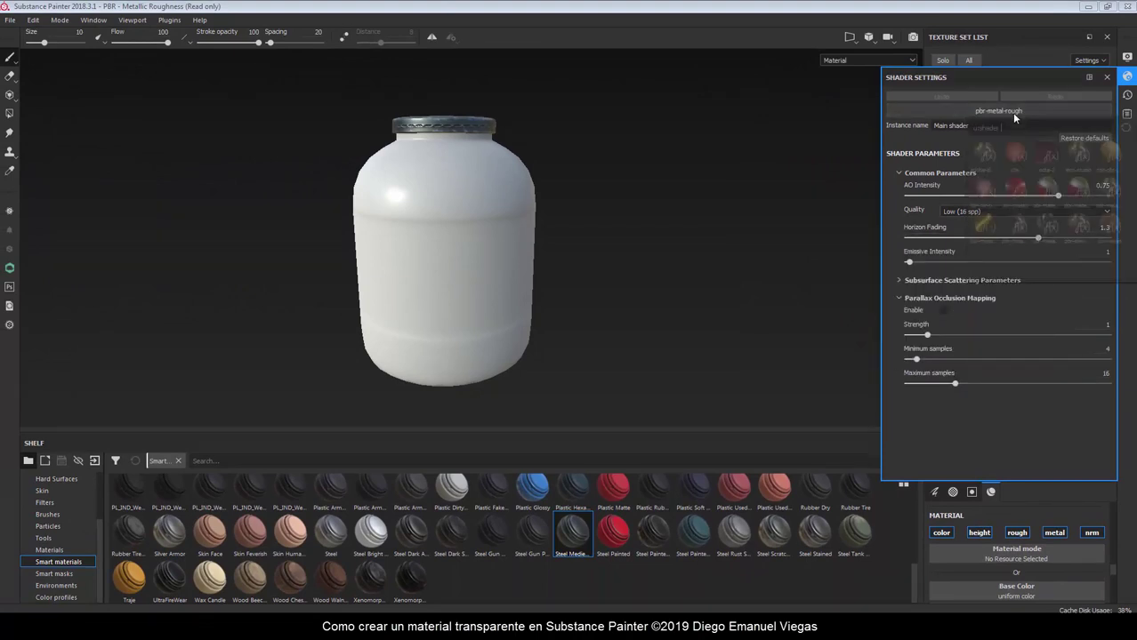
click(1032, 231)
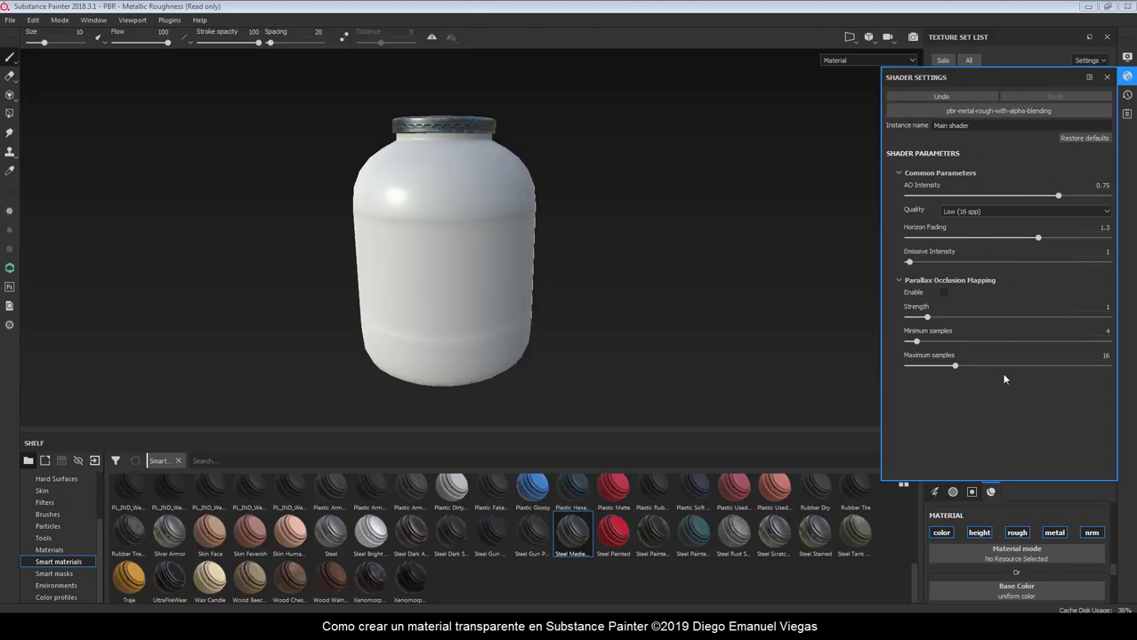
Add an Opacity channel to the Jarro texture set, then return to its layer stack.
click(1108, 79)
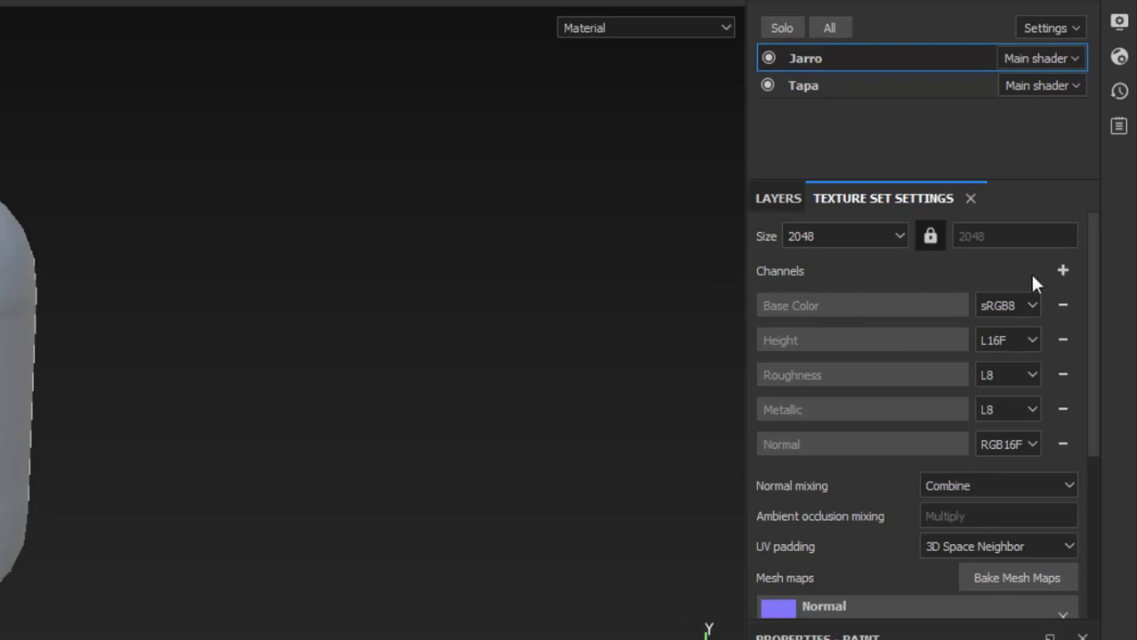
click(1061, 274)
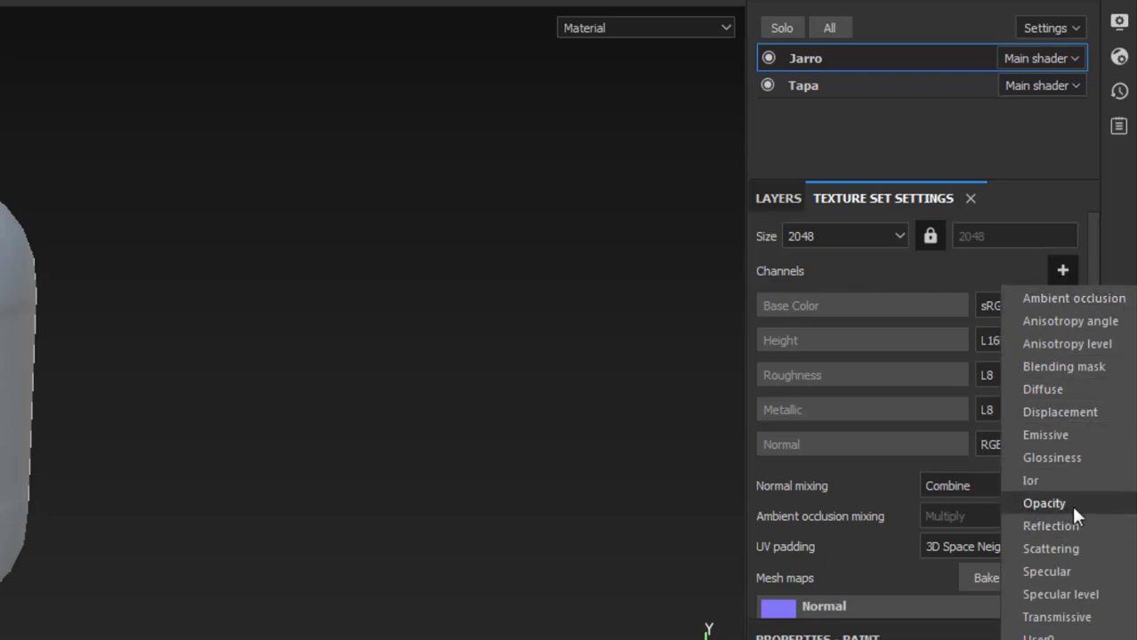
click(1044, 503)
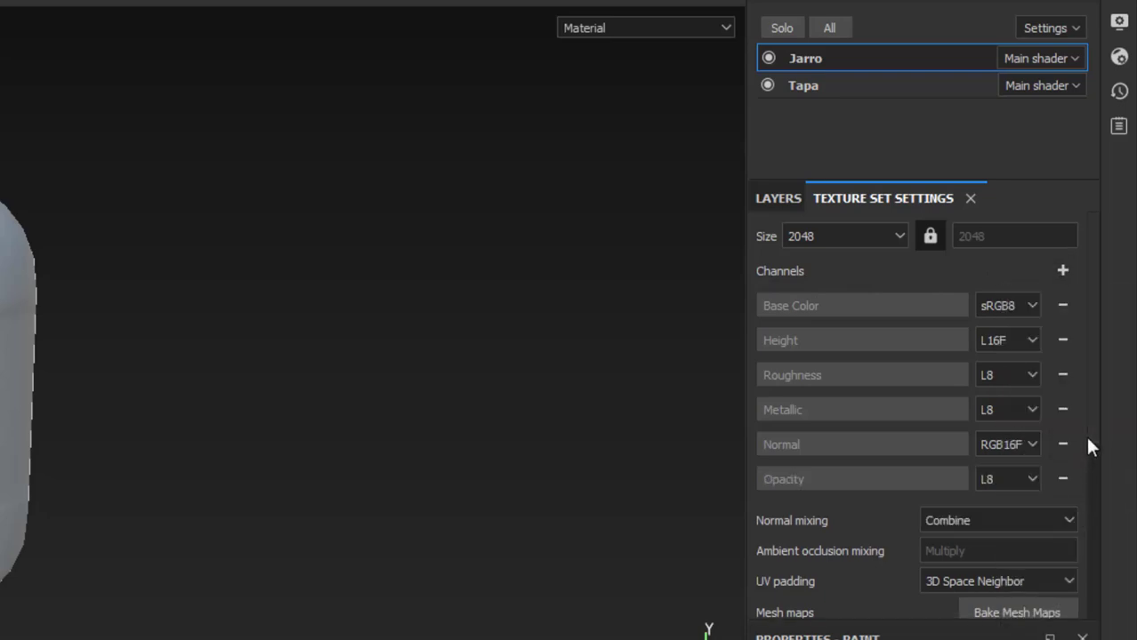
scroll(1086, 463, down, 3)
scroll(1091, 507, down, 2)
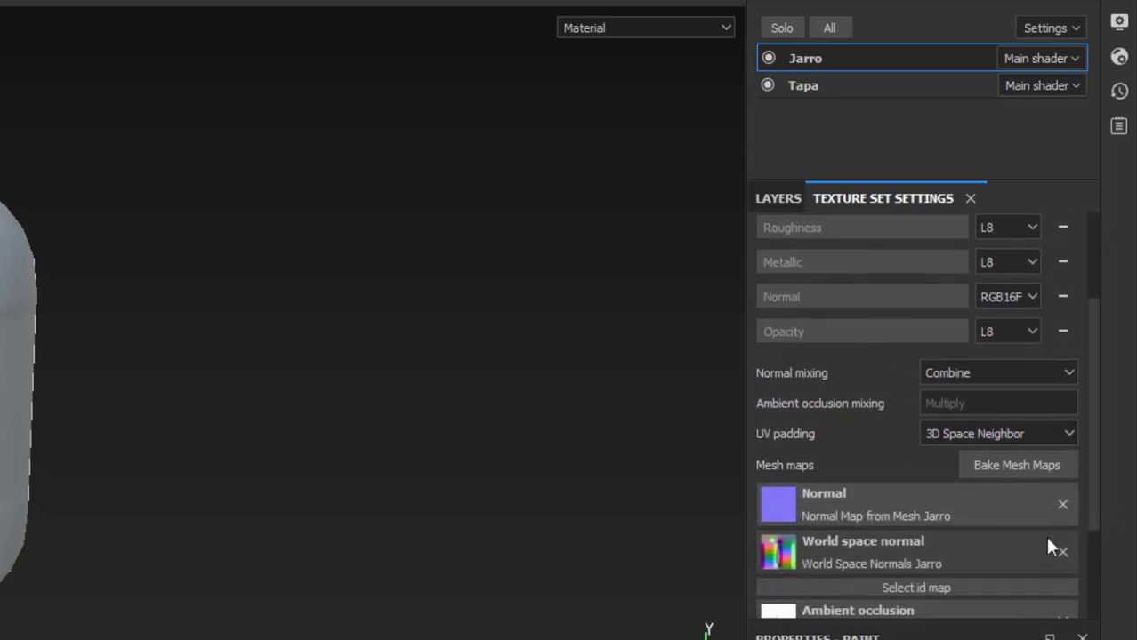
scroll(1095, 544, down, 2)
scroll(1072, 489, up, 6)
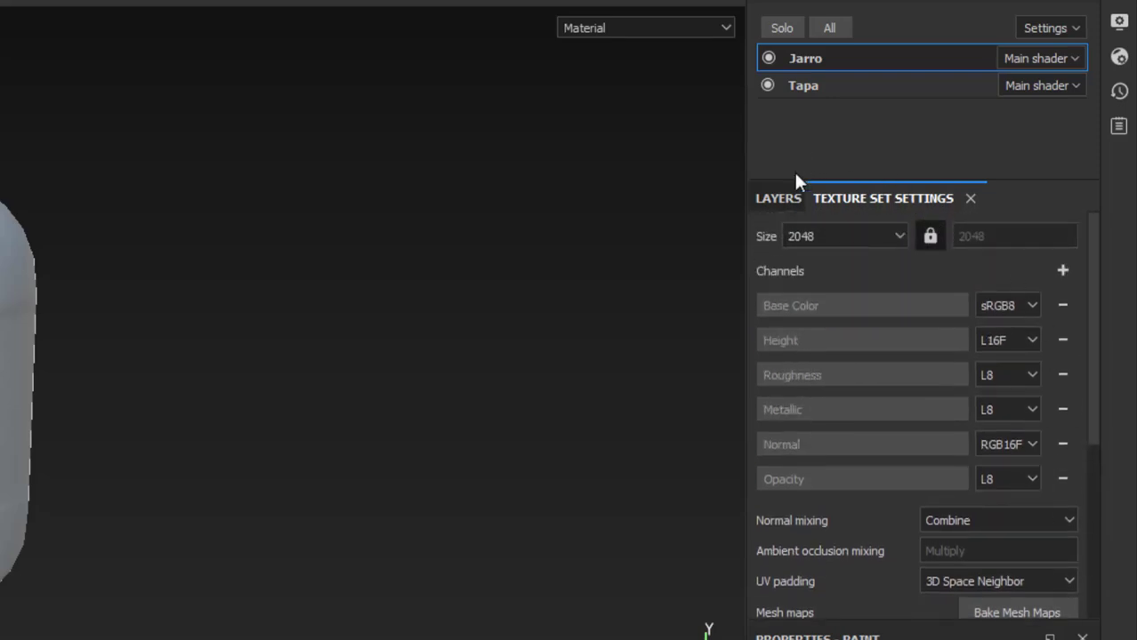
click(788, 197)
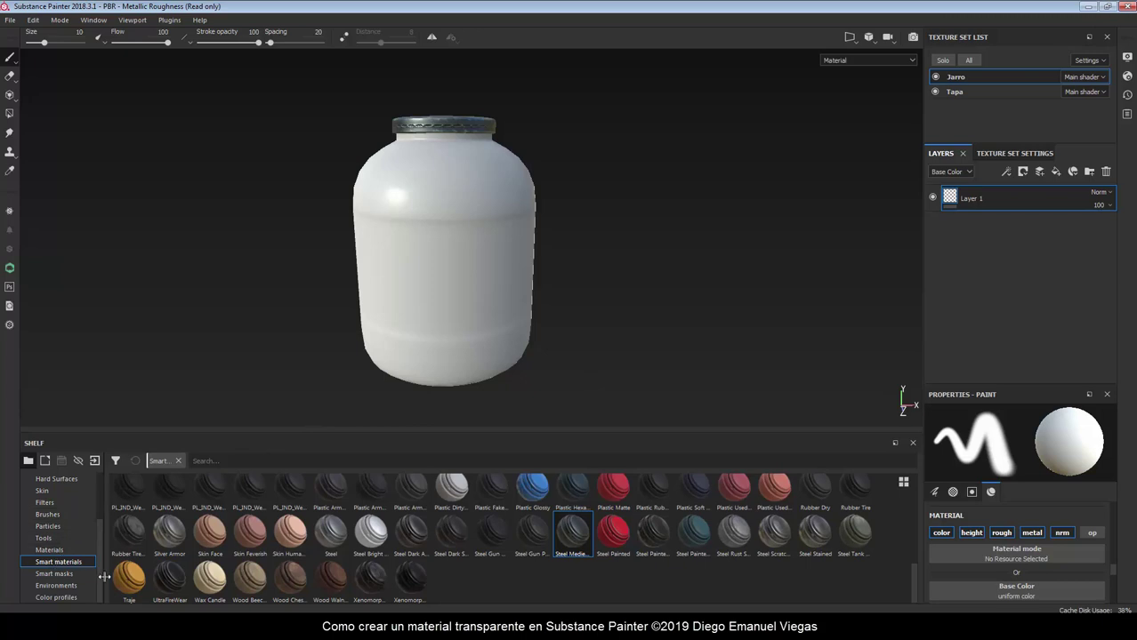
Switch the shelf to the Materials library and scroll through the material thumbnails.
click(50, 550)
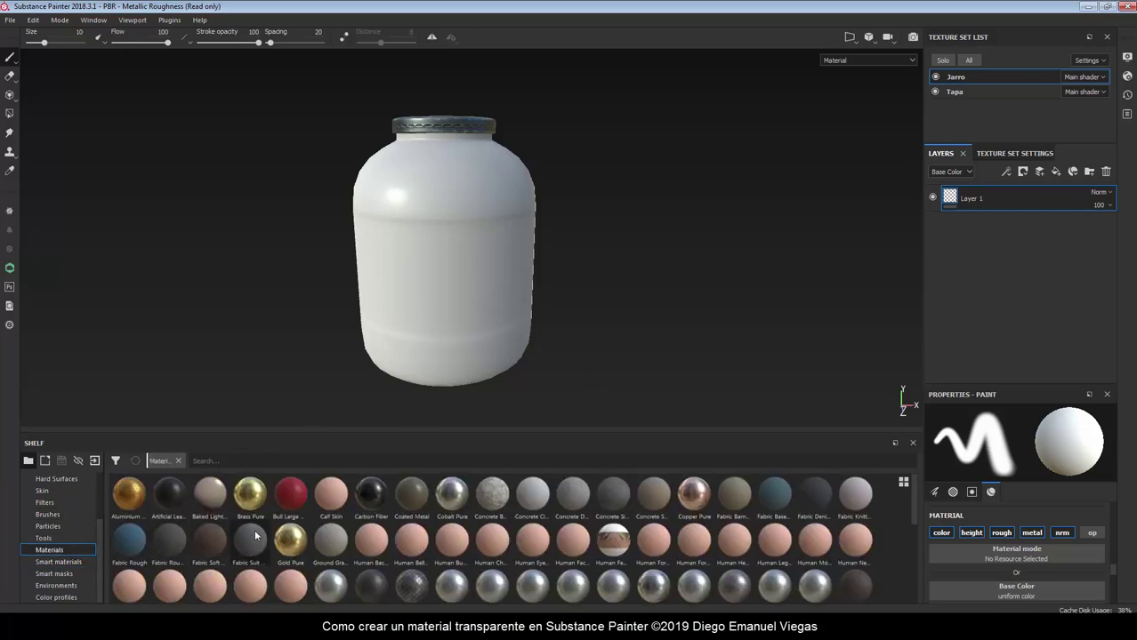
scroll(250, 531, down, 3)
scroll(250, 531, down, 2)
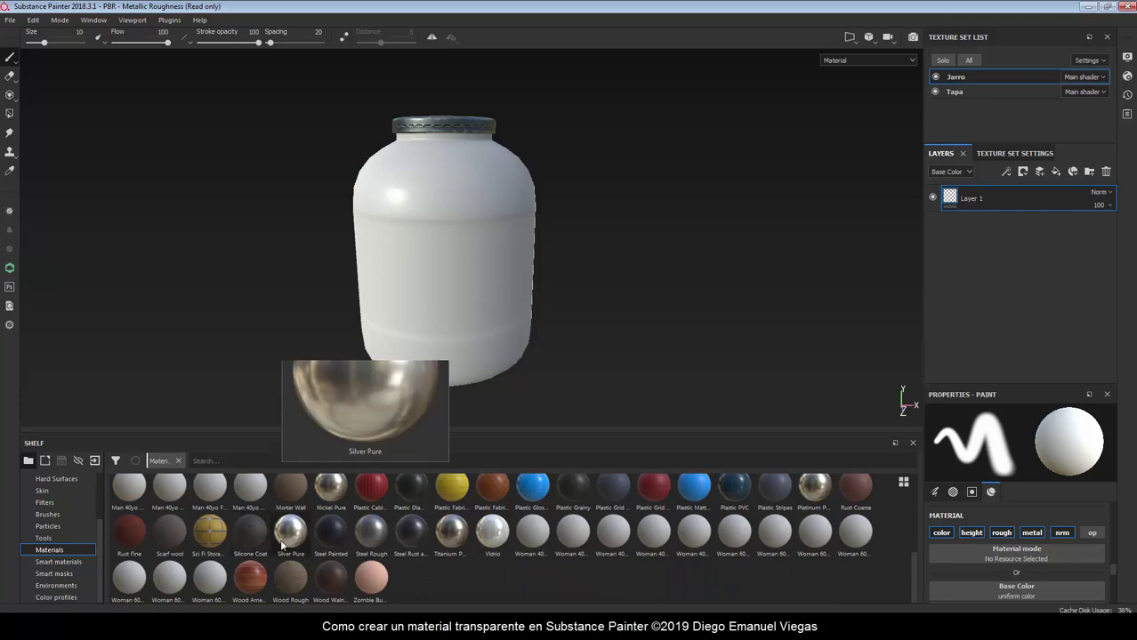
scroll(445, 569, up, 5)
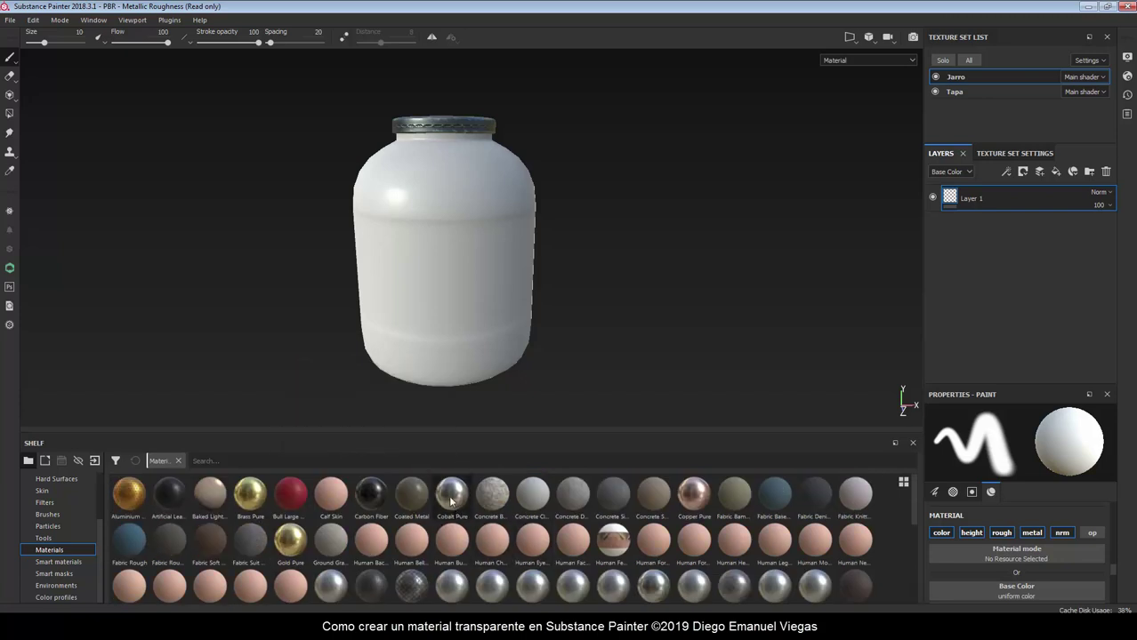
scroll(614, 547, down, 3)
scroll(632, 569, down, 2)
scroll(633, 569, up, 3)
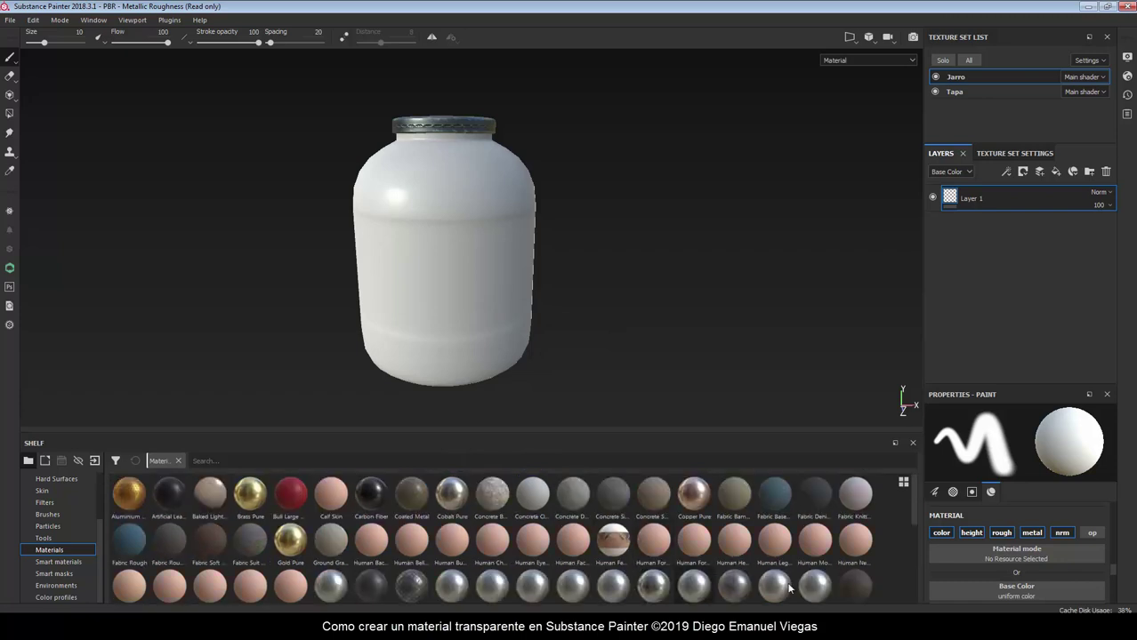
scroll(911, 532, up, 2)
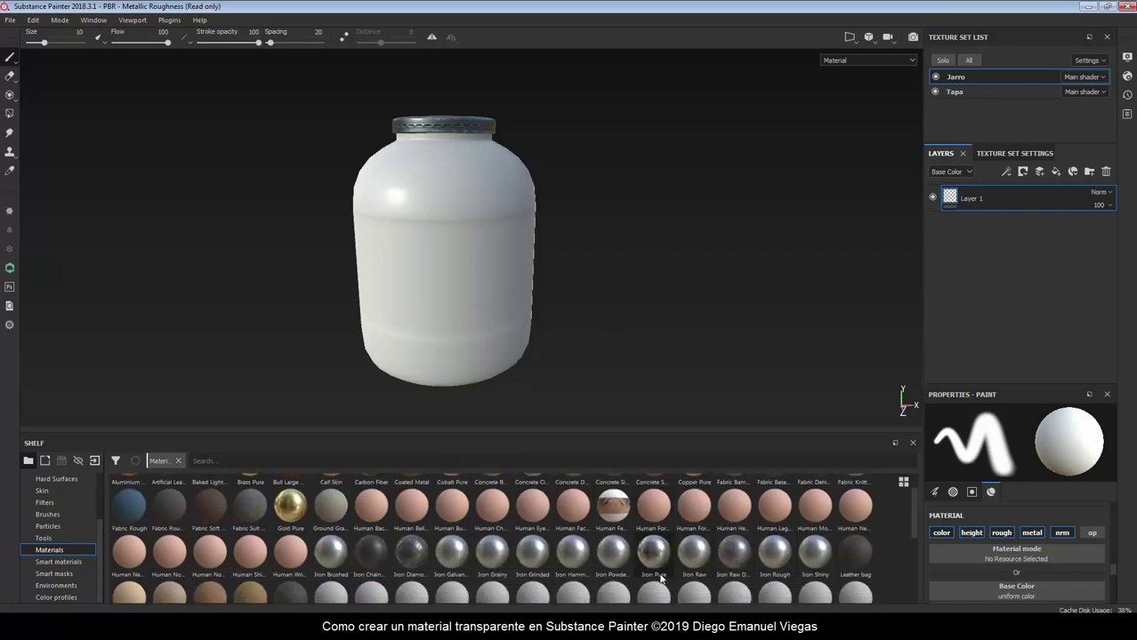
scroll(662, 573, up, 1)
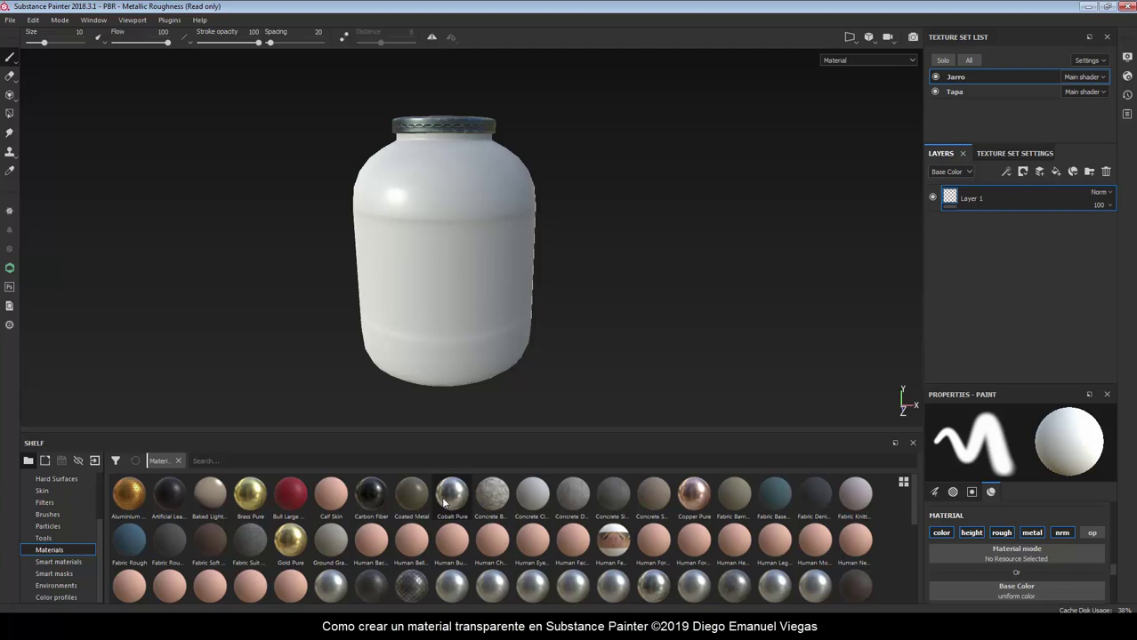
mouse_move(492, 494)
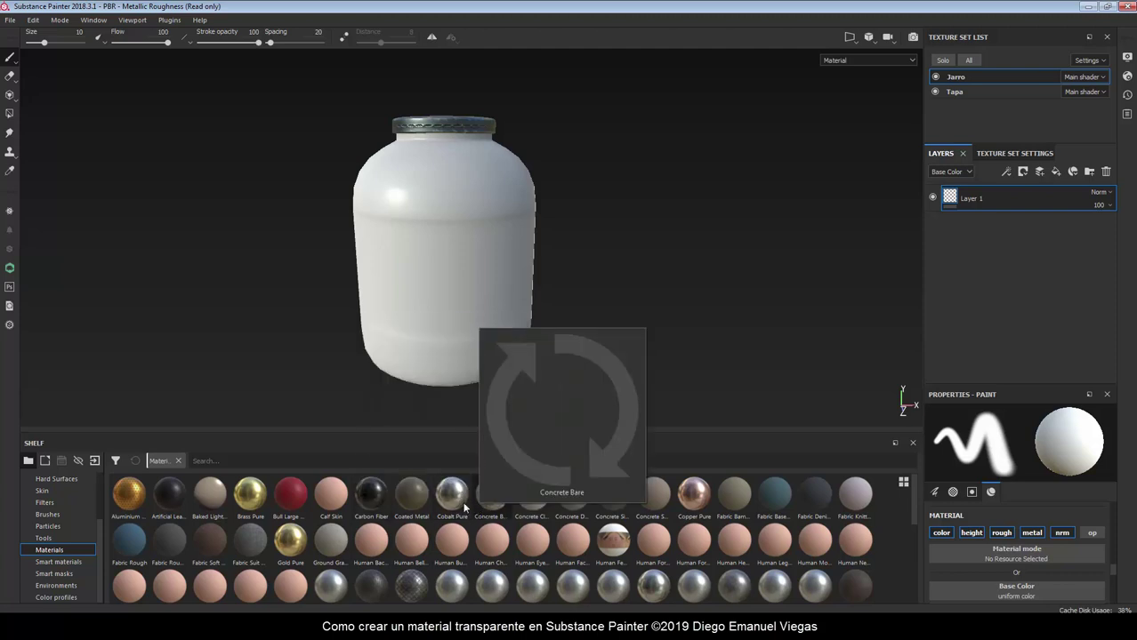
Drop the Cobalt Pure material onto the jar body and orbit to inspect it.
drag(451, 495, 451, 191)
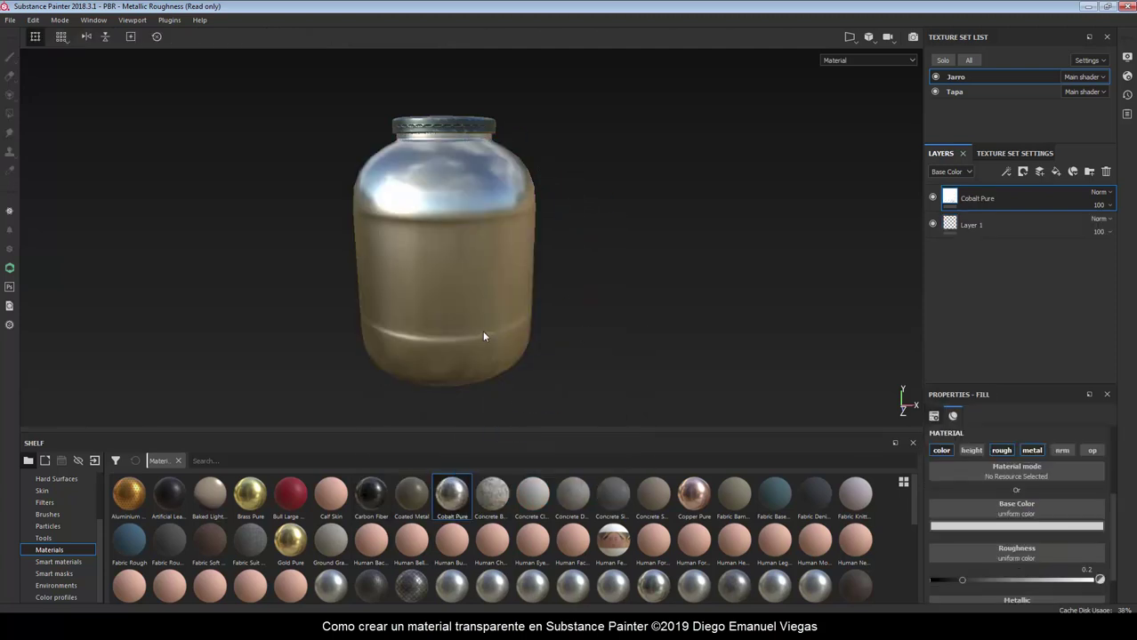
mouse_move(482, 330)
alt+mouse_down()
mouse_move(569, 240)
mouse_move(584, 292)
alt+mouse_up()
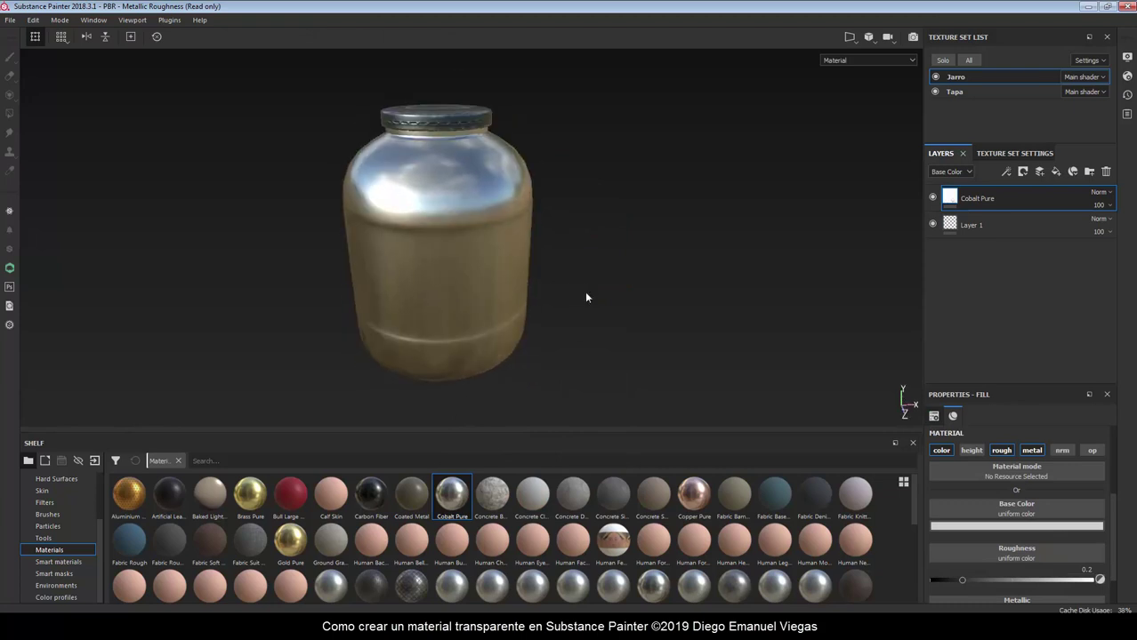
shift+right_drag(584, 291, 625, 268)
mouse_move(625, 268)
alt+mouse_down()
mouse_move(621, 376)
mouse_move(632, 275)
mouse_move(646, 322)
alt+mouse_up()
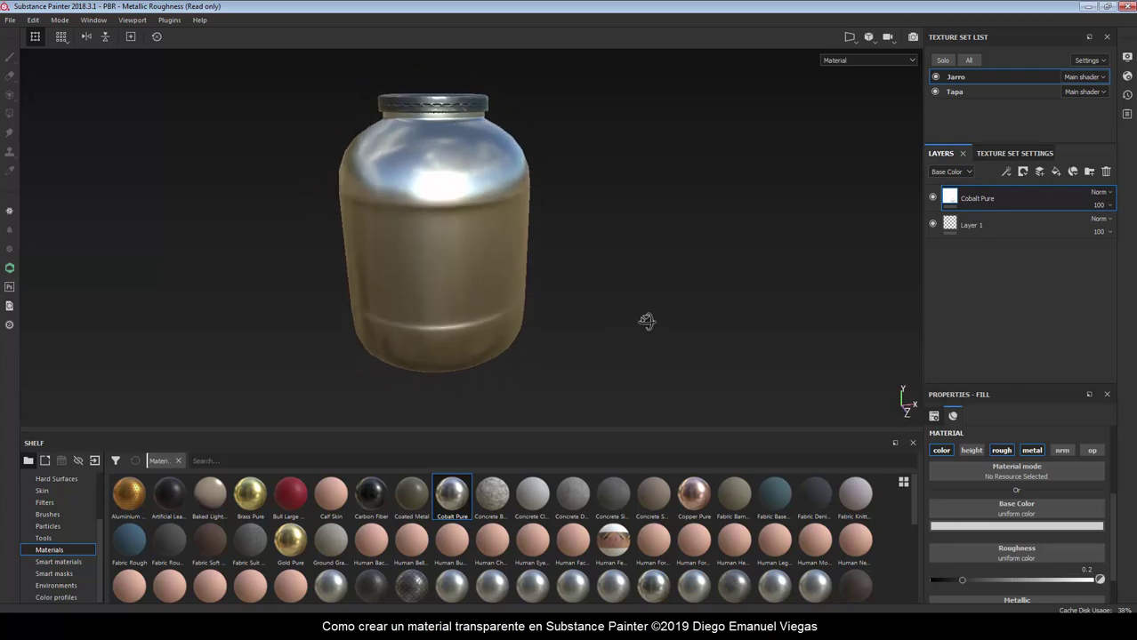
Rename the new Cobalt Pure fill layer to 'Vidrio'.
double_click(978, 199)
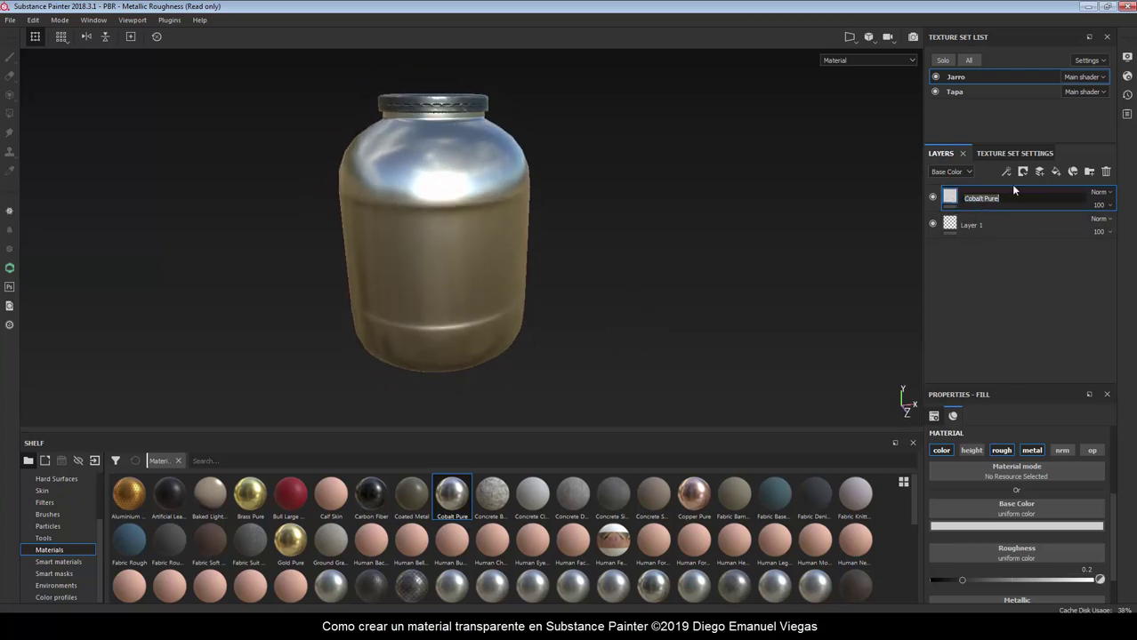
text(Vi)
text(drio)
key(Return)
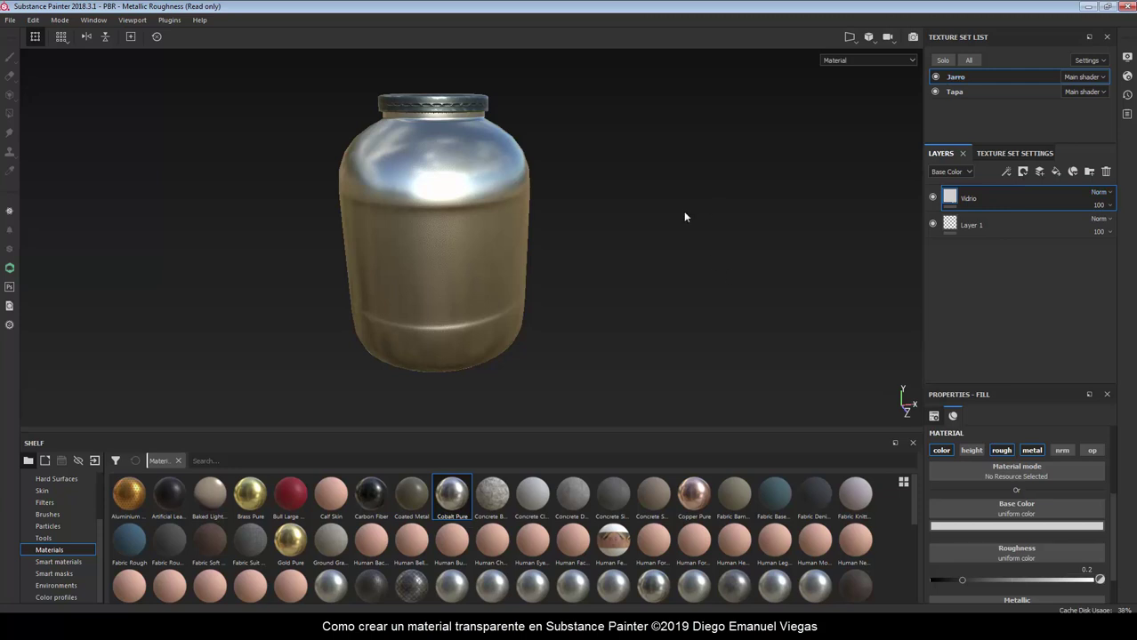
mouse_move(683, 212)
middle_down()
mouse_move(728, 208)
mouse_move(678, 238)
middle_up()
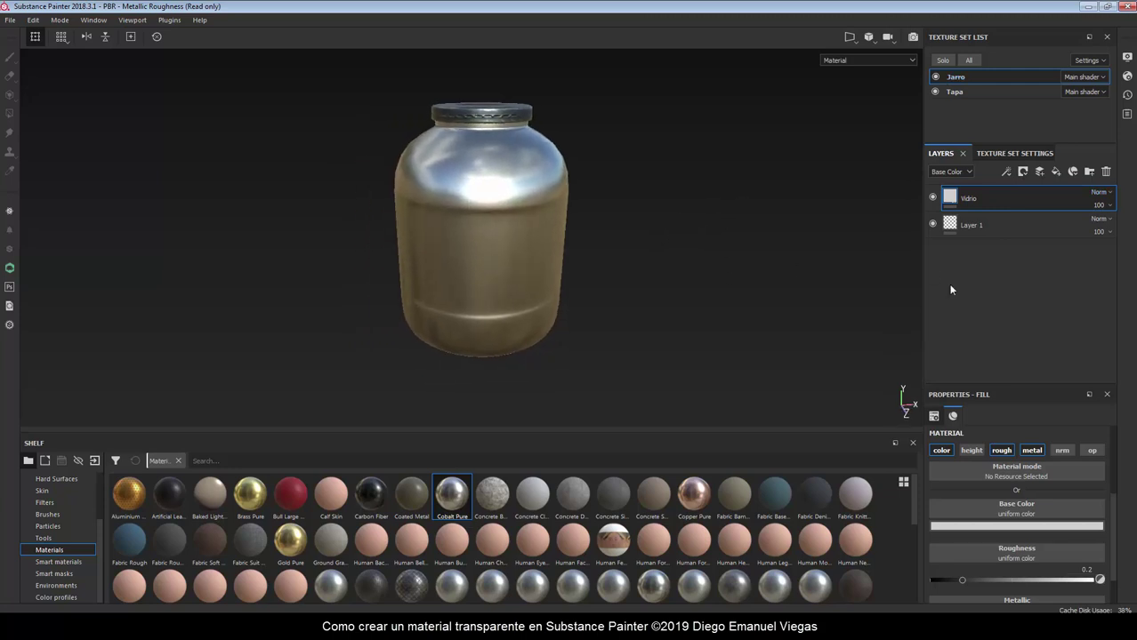
double_click(968, 200)
double_click(976, 200)
key(Return)
Enable opacity on the Vidrio fill at 0.4 and lower its metallic to about 0.39.
click(1092, 450)
drag(1111, 522, 1109, 582)
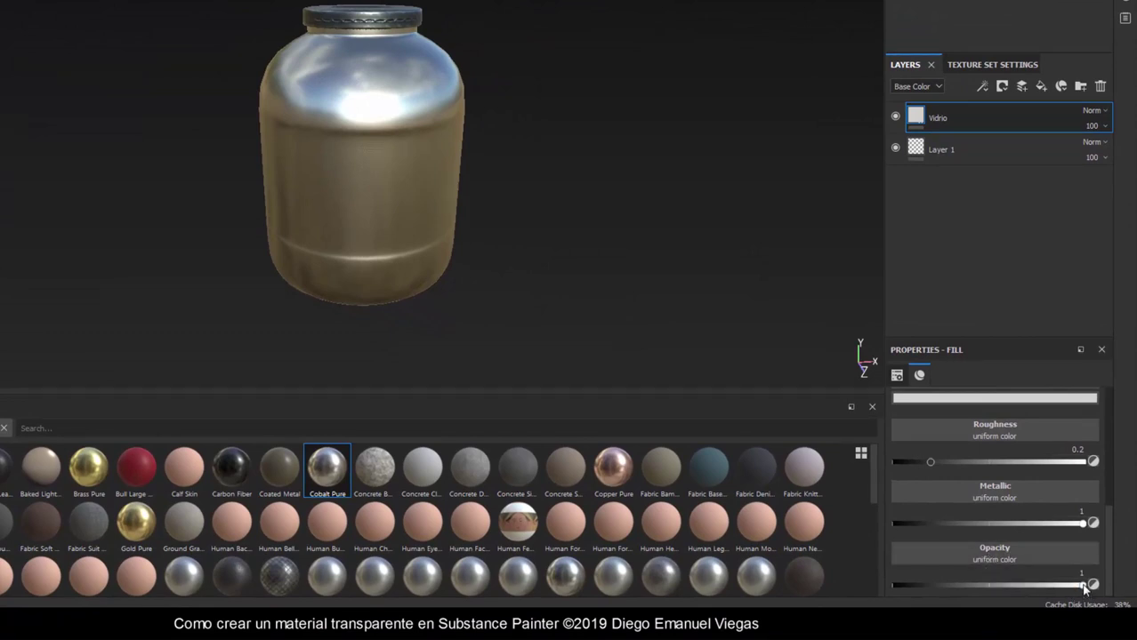
mouse_move(1083, 587)
mouse_down()
mouse_move(880, 589)
mouse_move(1087, 591)
mouse_up()
mouse_move(1081, 584)
mouse_down()
mouse_move(1092, 591)
mouse_move(1012, 585)
mouse_move(982, 602)
mouse_up()
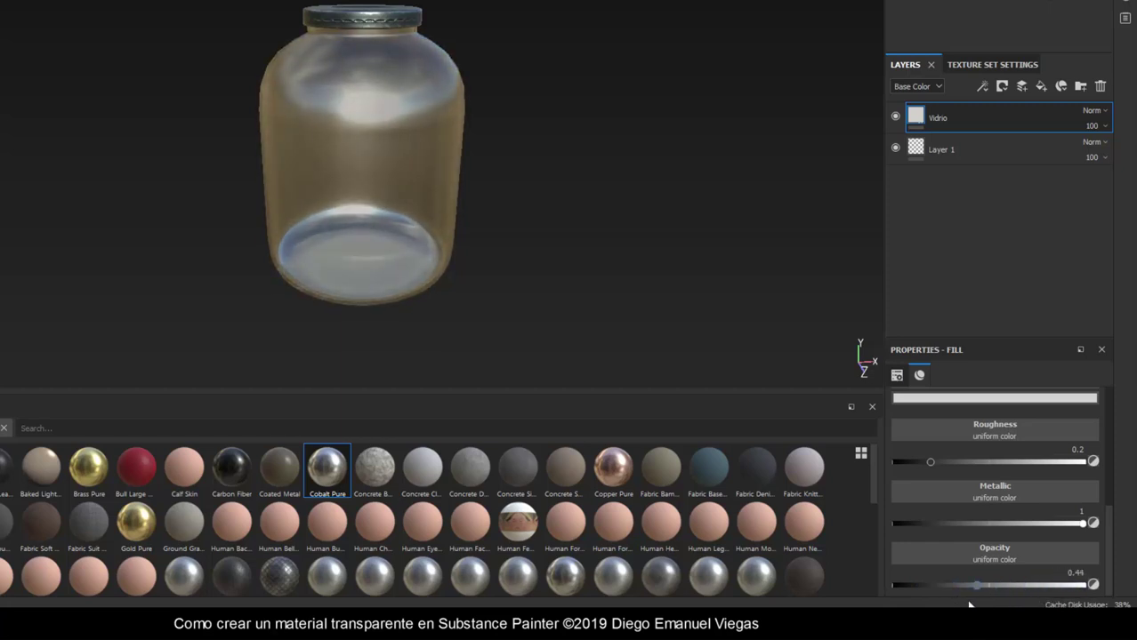
drag(1023, 602, 941, 602)
mouse_move(699, 320)
alt+mouse_down()
mouse_move(671, 292)
mouse_move(700, 294)
mouse_move(620, 296)
alt+mouse_up()
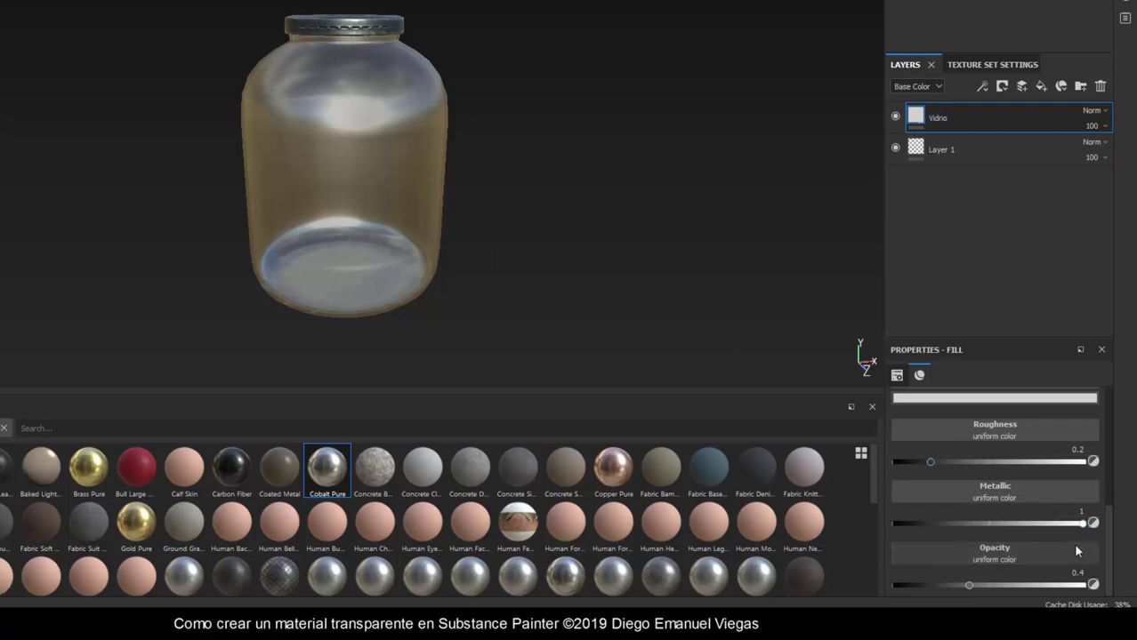
mouse_move(1082, 523)
mouse_down()
mouse_move(920, 523)
mouse_move(1101, 498)
mouse_up()
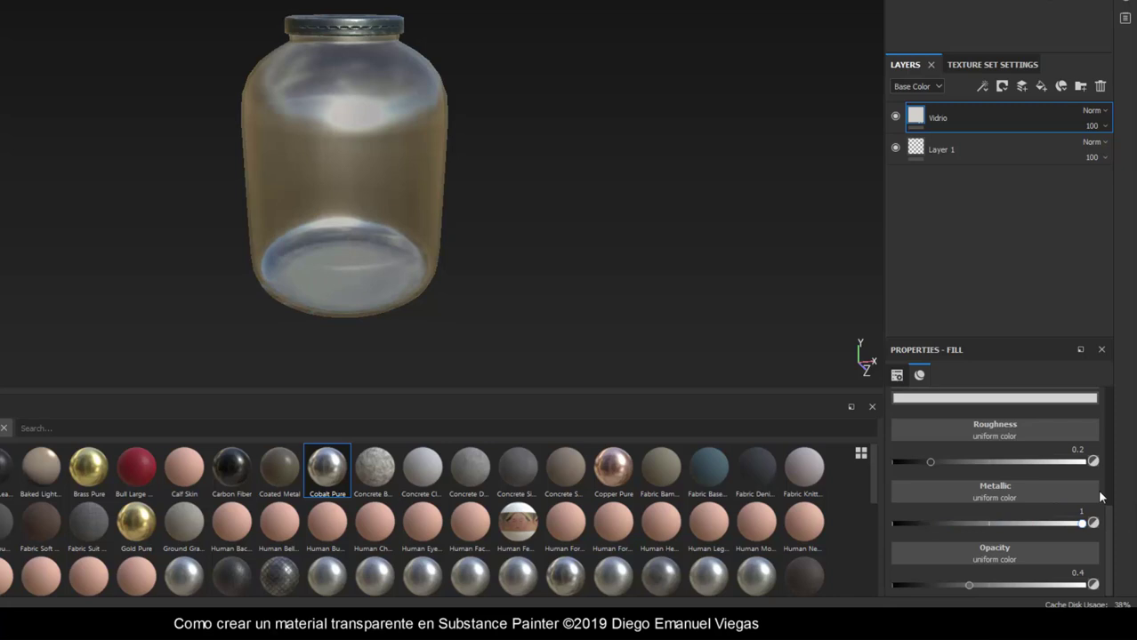
drag(1078, 496, 956, 492)
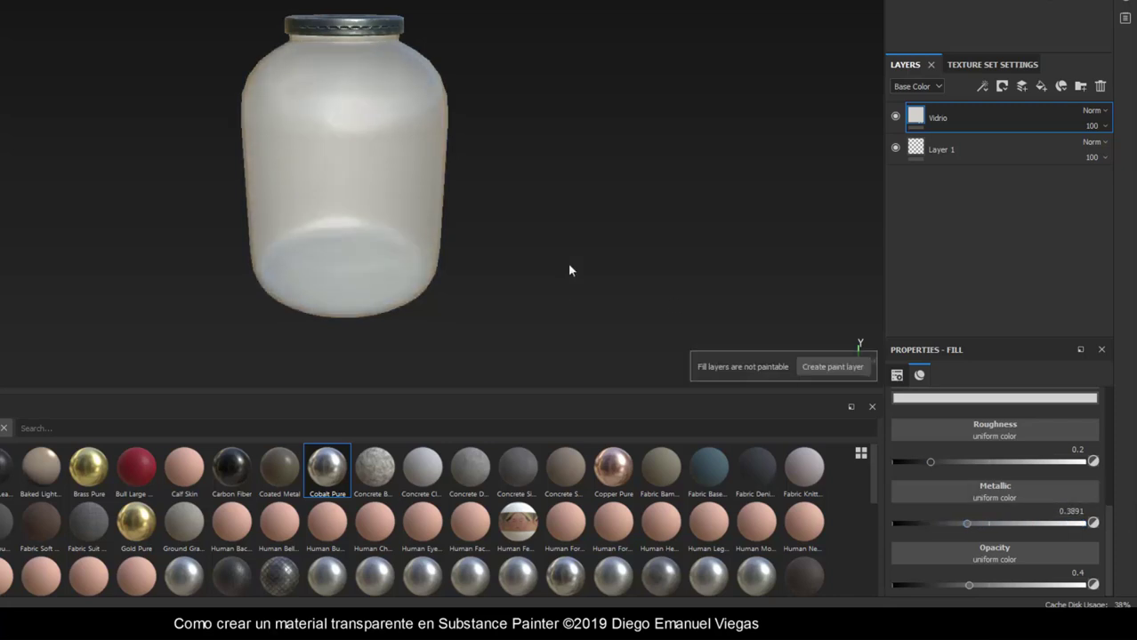
Set Vidrio's metallic back to 1 and its roughness down to 0.0836.
mouse_move(564, 241)
alt+mouse_down()
mouse_move(495, 160)
mouse_move(509, 122)
mouse_move(590, 295)
alt+mouse_up()
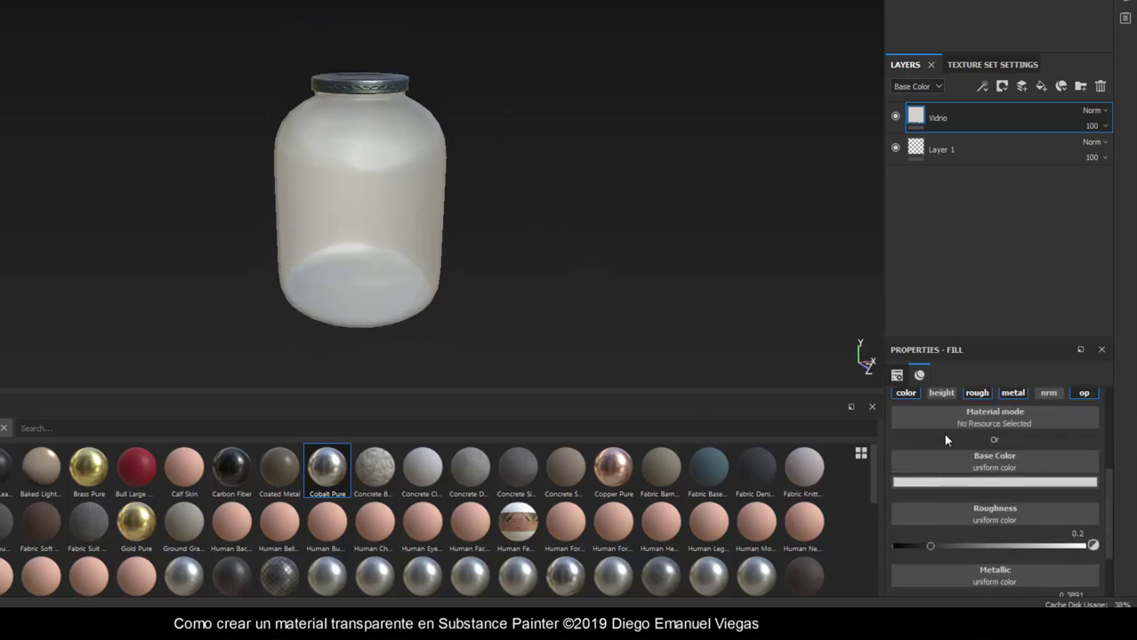
scroll(942, 432, up, 2)
scroll(987, 482, down, 1)
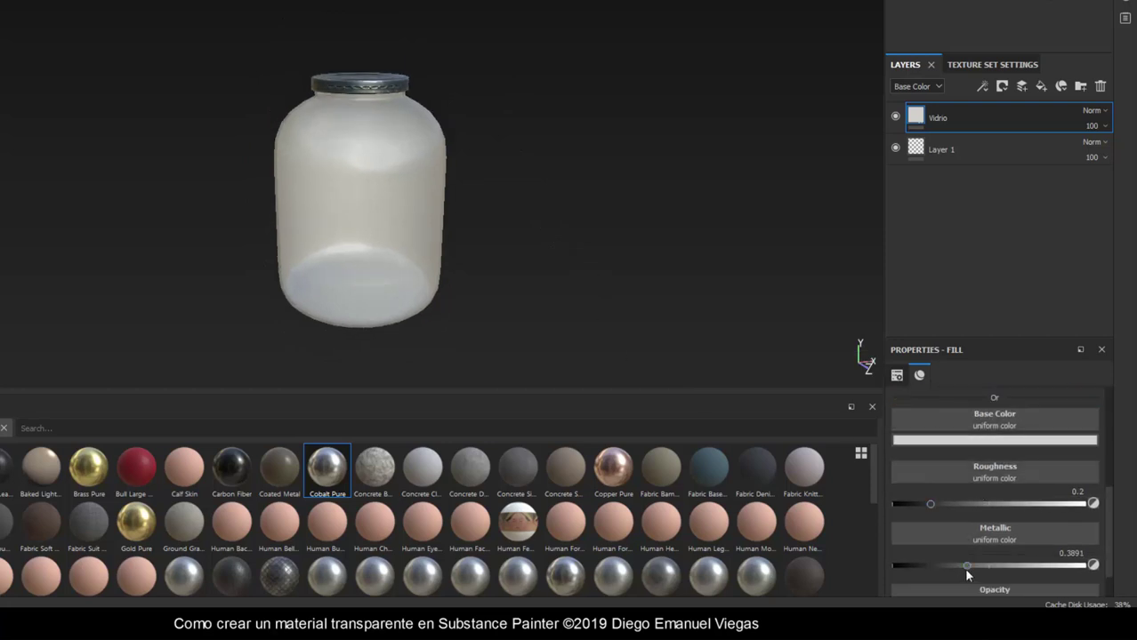
drag(966, 569, 1083, 565)
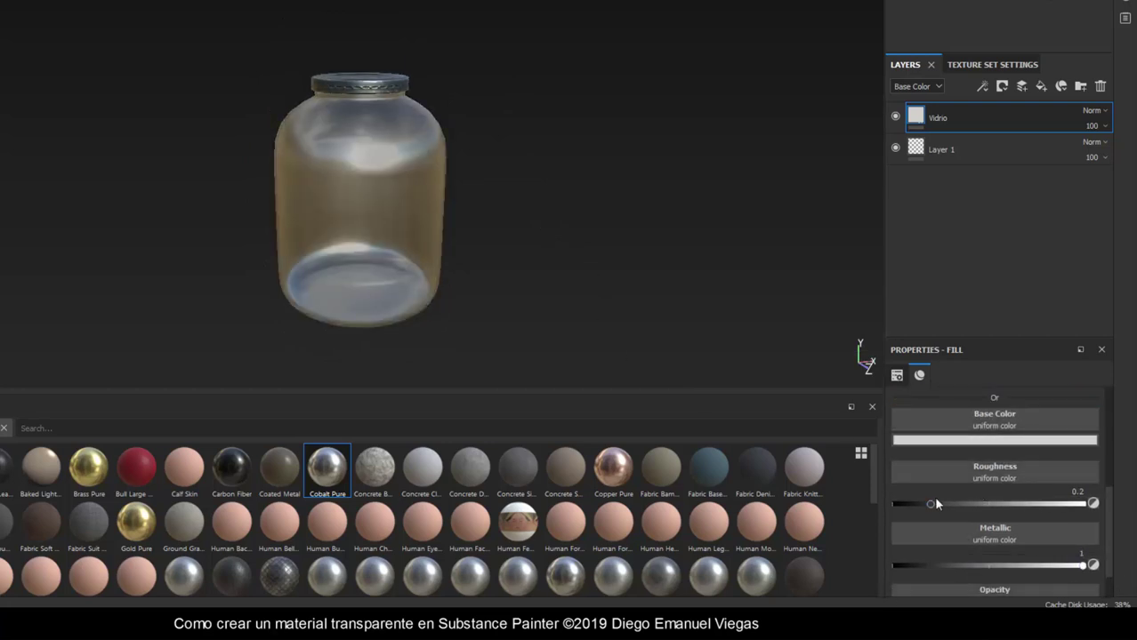
mouse_move(931, 504)
mouse_down()
mouse_move(905, 520)
mouse_move(1018, 534)
mouse_move(906, 520)
mouse_move(908, 533)
mouse_up()
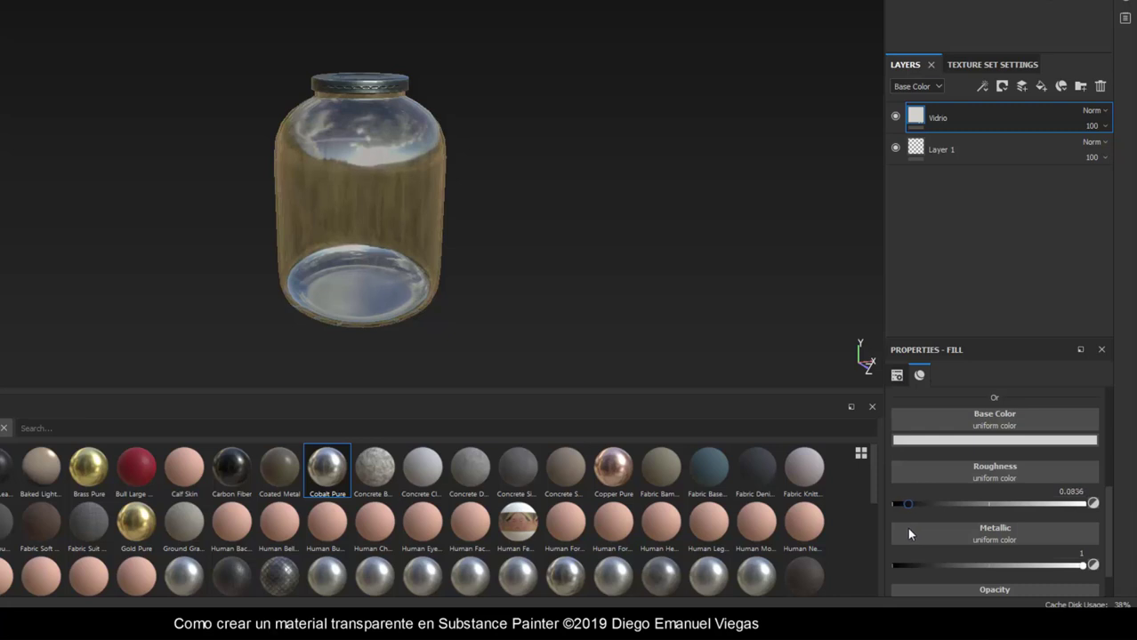
Orbit the jar and rotate the environment lighting to check the glass reflections.
mouse_move(660, 284)
alt+mouse_down()
mouse_move(592, 223)
mouse_move(538, 289)
mouse_move(568, 381)
mouse_move(599, 350)
mouse_move(571, 332)
alt+mouse_up()
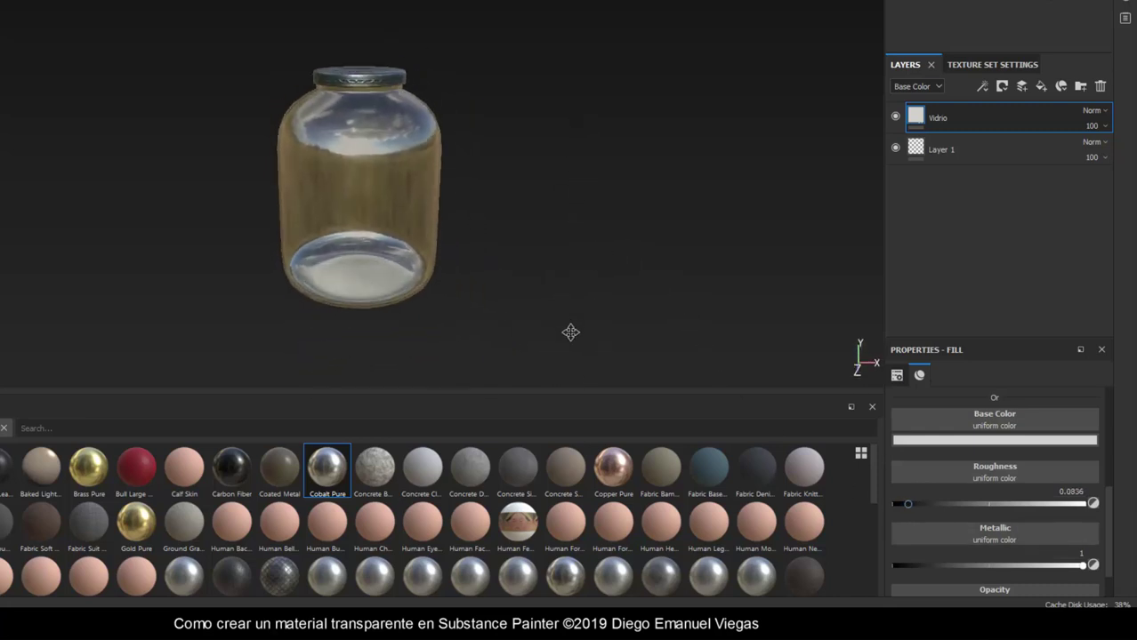
mouse_move(571, 332)
shift+right_down()
mouse_move(523, 264)
mouse_move(449, 236)
mouse_move(488, 272)
mouse_move(492, 256)
mouse_move(474, 246)
shift+right_up()
scroll(507, 249, up, 3)
scroll(566, 216, up, 3)
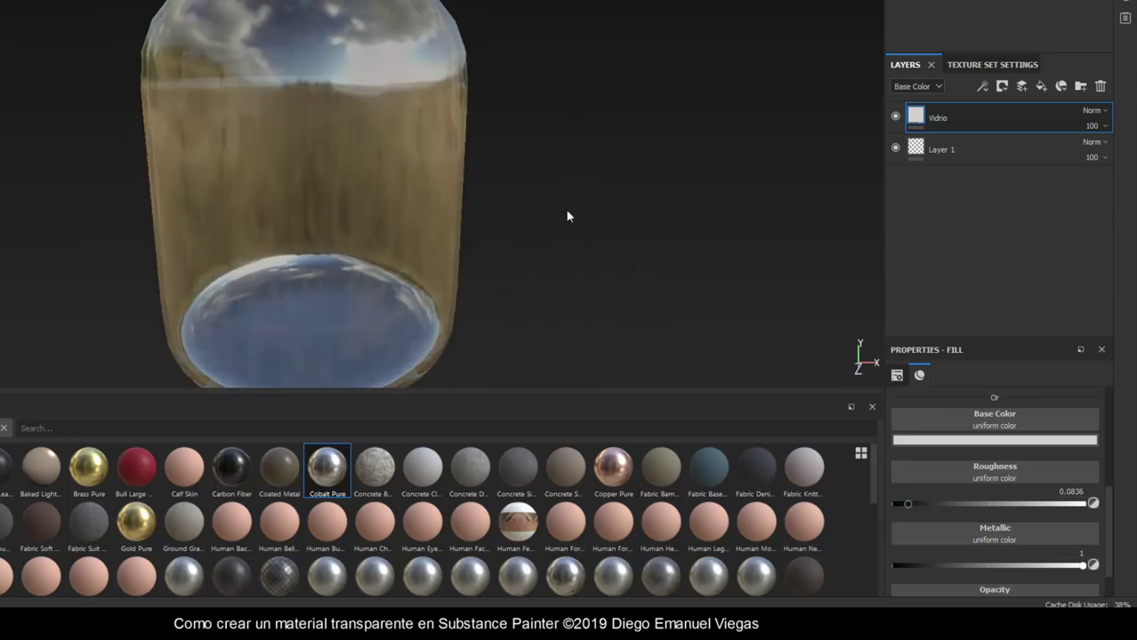
shift+right_drag(566, 216, 558, 219)
mouse_move(559, 219)
alt+mouse_down()
mouse_move(553, 185)
mouse_move(571, 181)
mouse_move(578, 247)
mouse_move(611, 187)
mouse_move(578, 160)
mouse_move(593, 276)
mouse_move(562, 291)
alt+mouse_up()
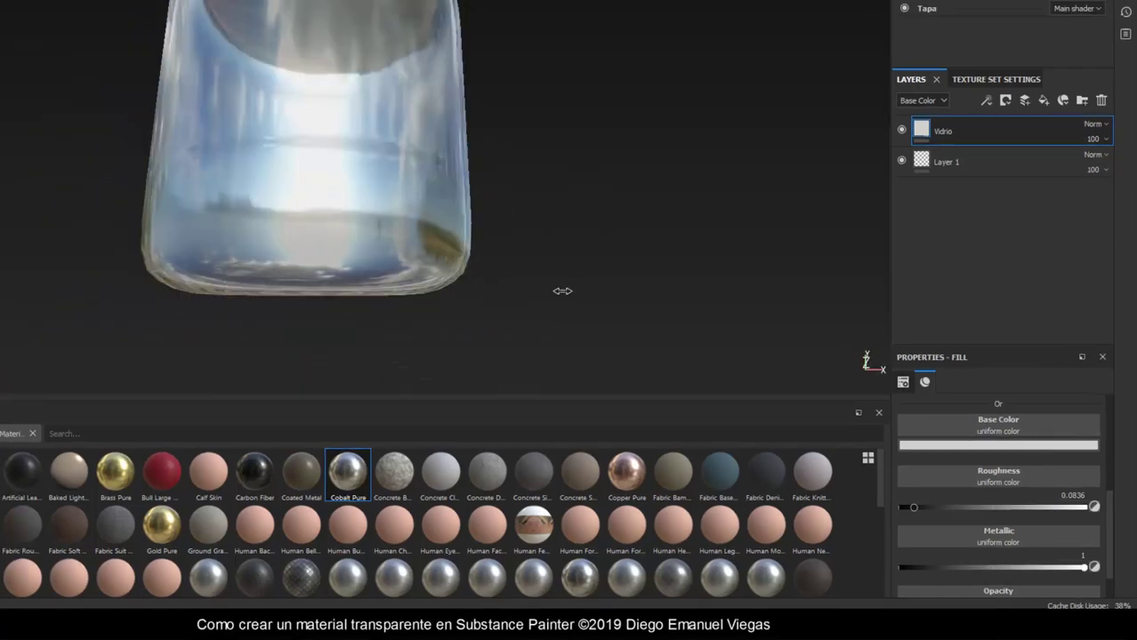
scroll(631, 311, down, 3)
Try a dark grey base colour on Vidrio and rotate the lighting across the jar.
scroll(649, 338, down, 3)
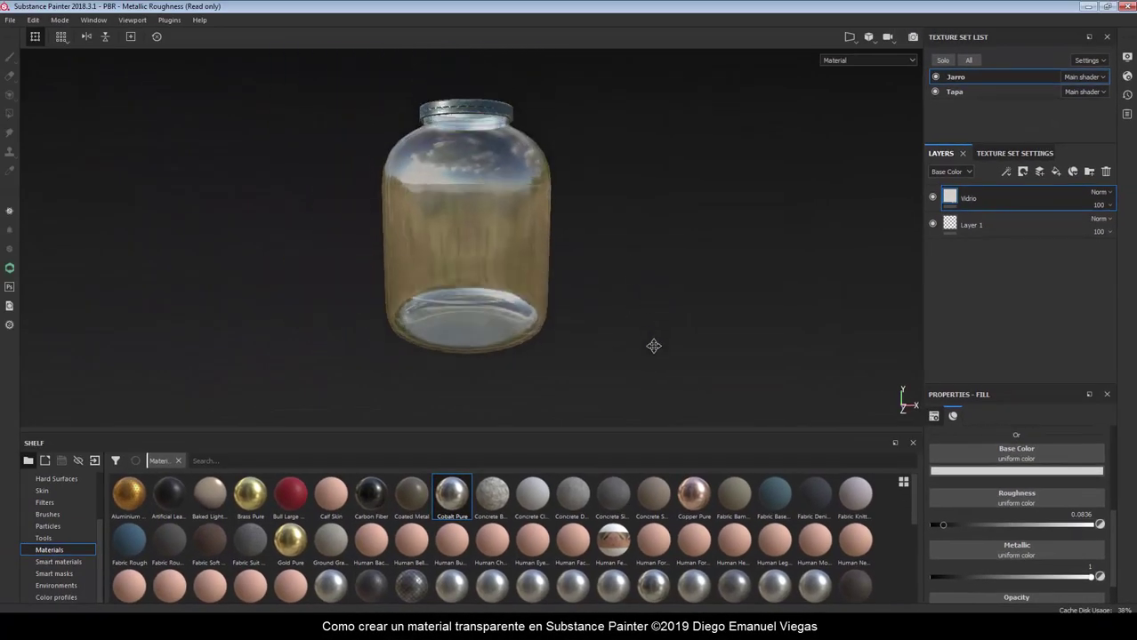
scroll(652, 346, down, 2)
scroll(649, 337, down, 1)
scroll(655, 349, down, 1)
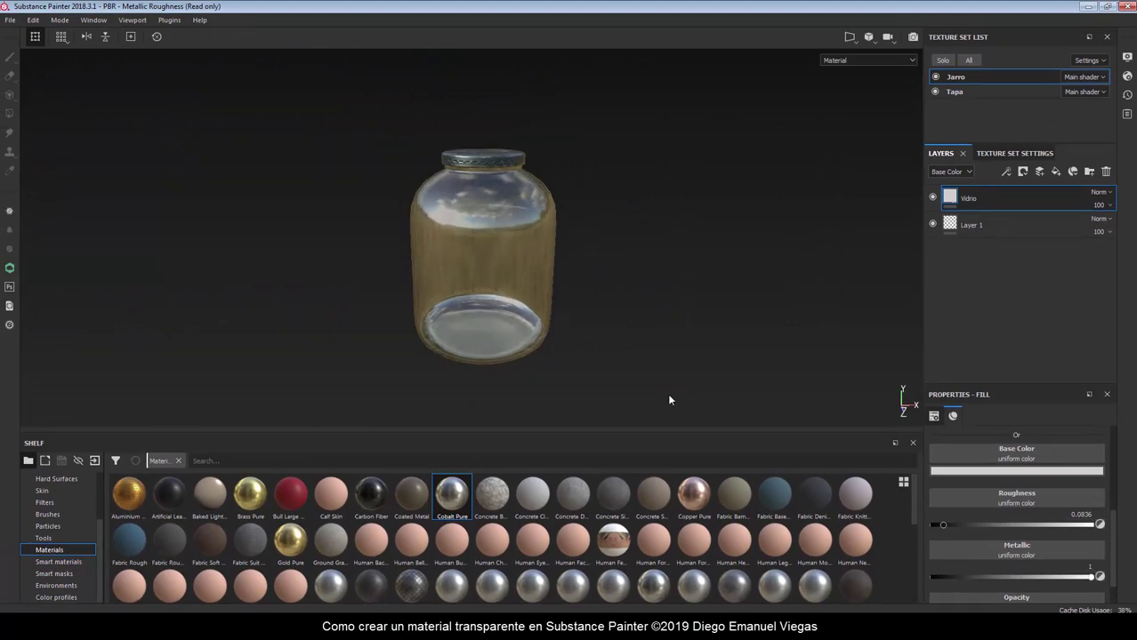
click(964, 472)
drag(982, 494, 958, 549)
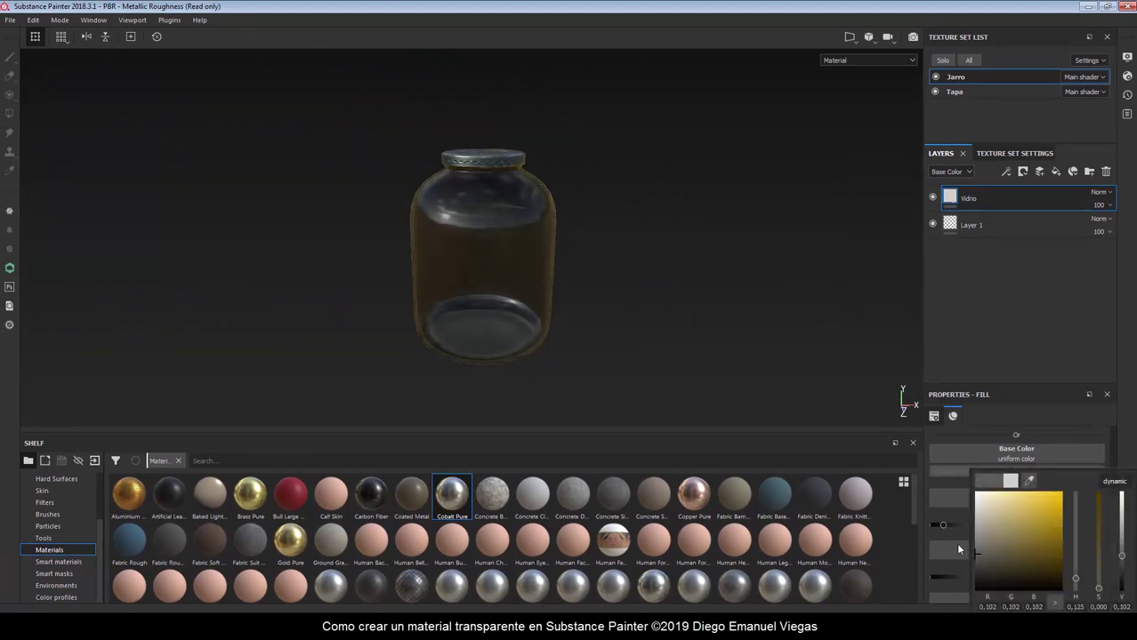
mouse_move(703, 390)
shift+right_down()
mouse_move(697, 398)
mouse_move(698, 345)
mouse_move(728, 389)
mouse_move(708, 398)
mouse_move(658, 365)
shift+right_up()
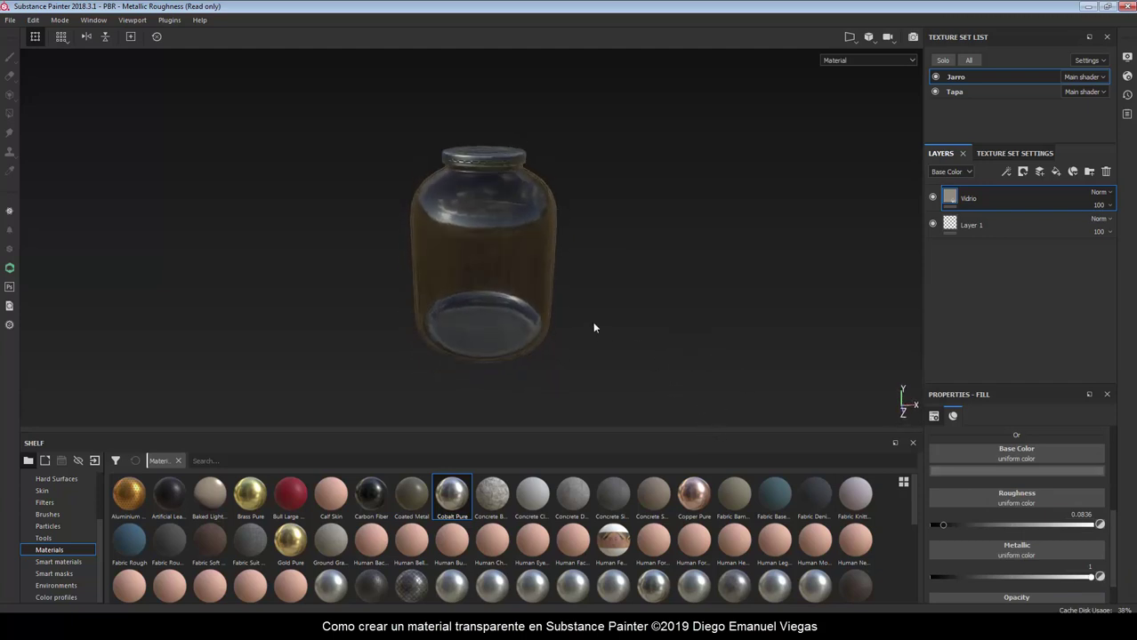
scroll(594, 327, up, 2)
mouse_move(595, 325)
shift+right_down()
mouse_move(594, 307)
mouse_move(634, 309)
mouse_move(663, 261)
mouse_move(663, 310)
shift+right_up()
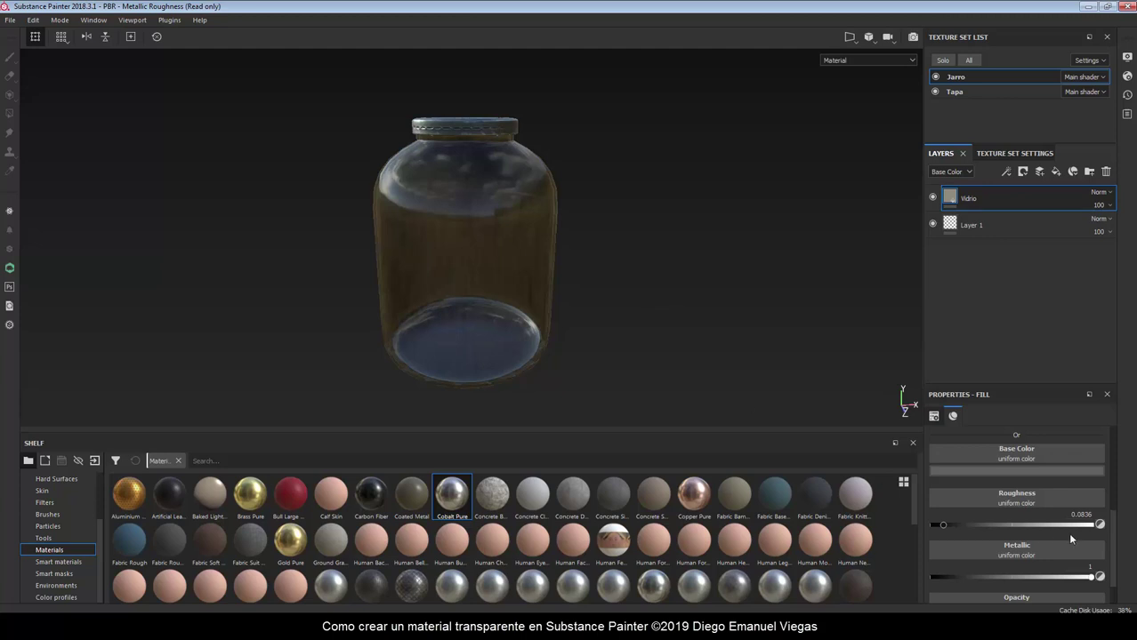
scroll(1068, 533, up, 1)
Adjust Vidrio's base colour again, settling on a light grey for the glass.
click(1016, 504)
mouse_move(1008, 419)
mouse_down()
mouse_move(1026, 397)
mouse_move(1025, 407)
mouse_up()
mouse_move(724, 341)
alt+mouse_down()
mouse_move(633, 252)
mouse_move(640, 200)
mouse_move(640, 259)
mouse_move(660, 304)
mouse_move(622, 324)
mouse_move(646, 300)
mouse_move(717, 304)
alt+mouse_up()
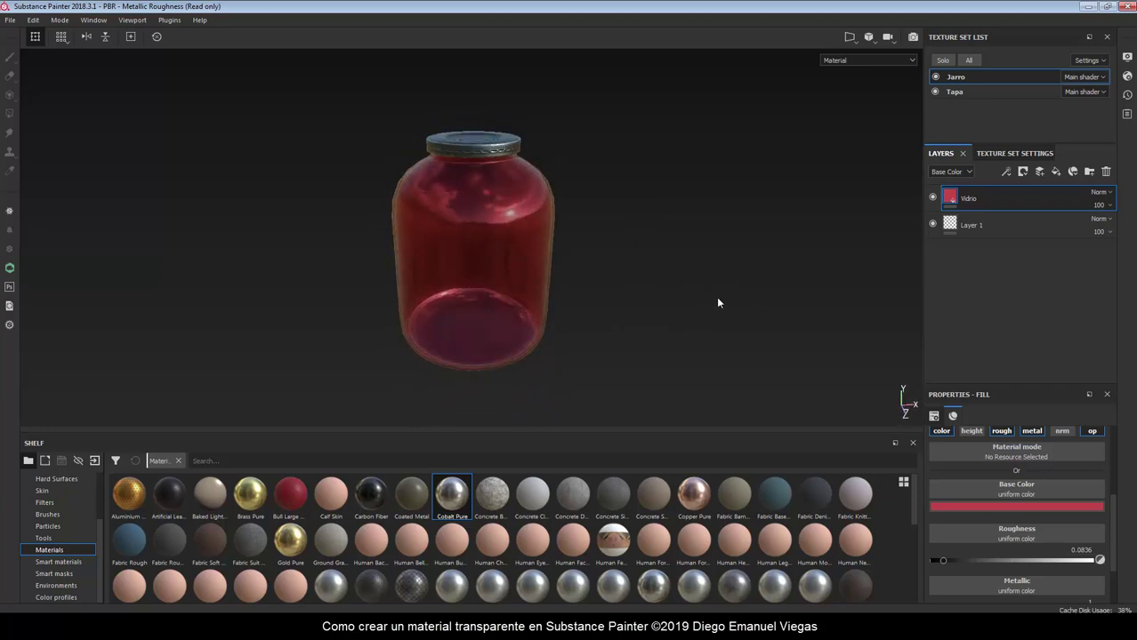
click(1017, 506)
mouse_move(996, 418)
mouse_down()
mouse_move(710, 381)
mouse_move(589, 330)
mouse_move(596, 309)
mouse_move(624, 316)
mouse_move(577, 233)
mouse_move(622, 348)
mouse_up()
alt+middle_drag(623, 348, 626, 340)
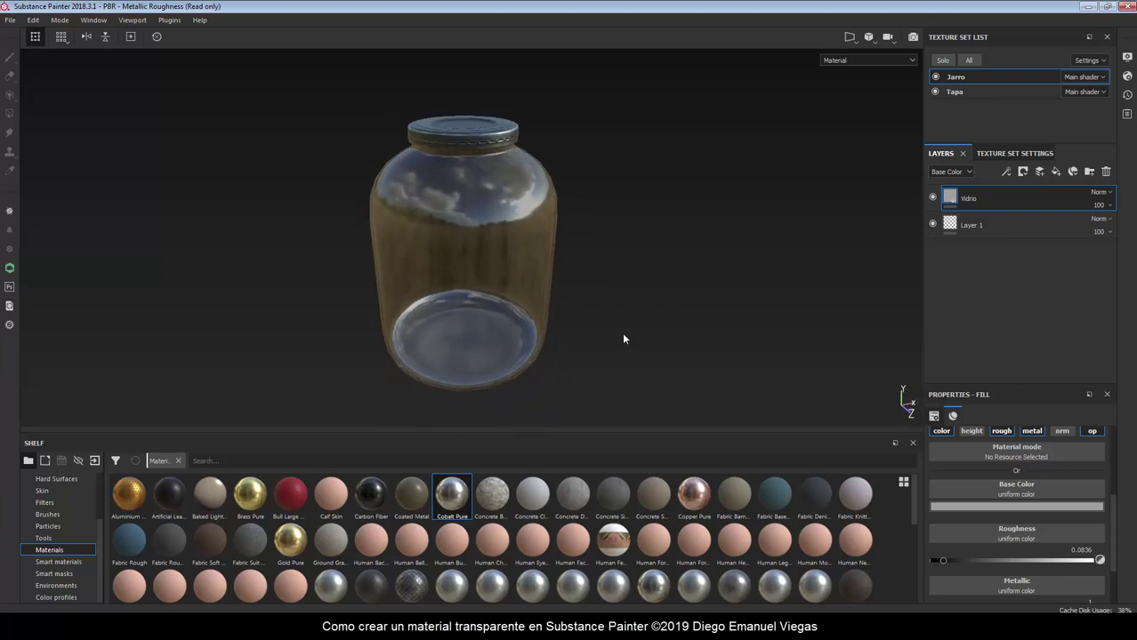